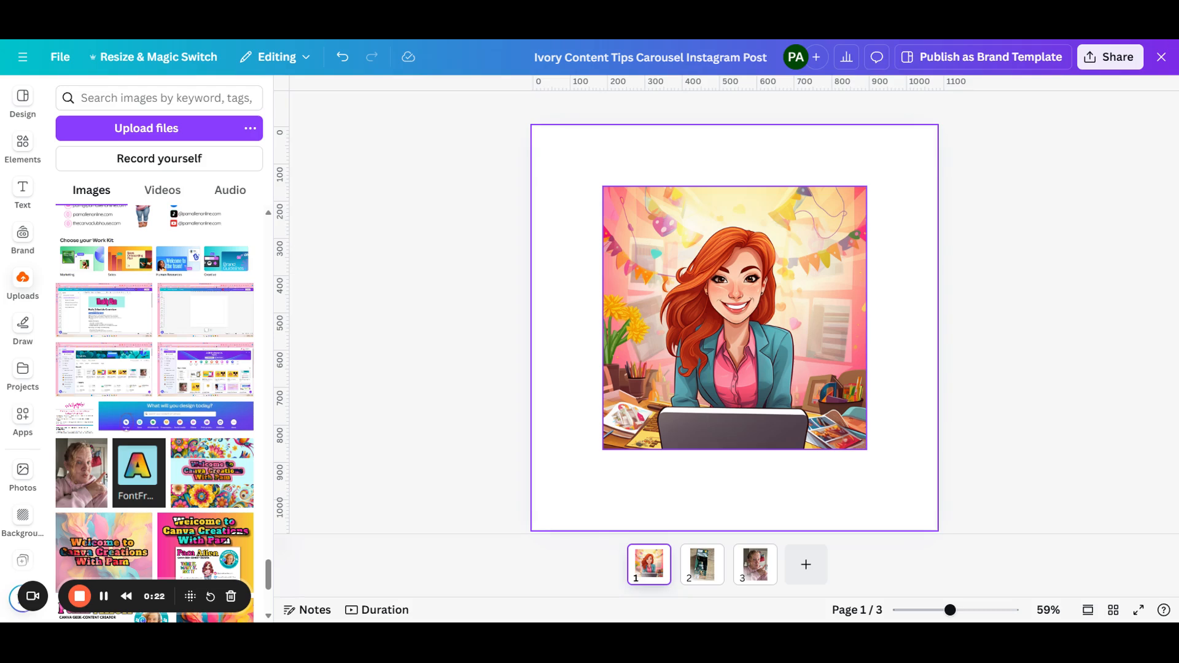
- Remove the background from the red-haired woman illustration on page 1 and place the cutout in the page's lower-left corner
{"action": "mouse_move", "coordinate": [706, 252]}
{"action": "left_mouse_down"}
{"action": "mouse_move", "coordinate": [648, 313]}
{"action": "mouse_move", "coordinate": [696, 277]}
{"action": "mouse_move", "coordinate": [704, 251]}
{"action": "left_mouse_up"}
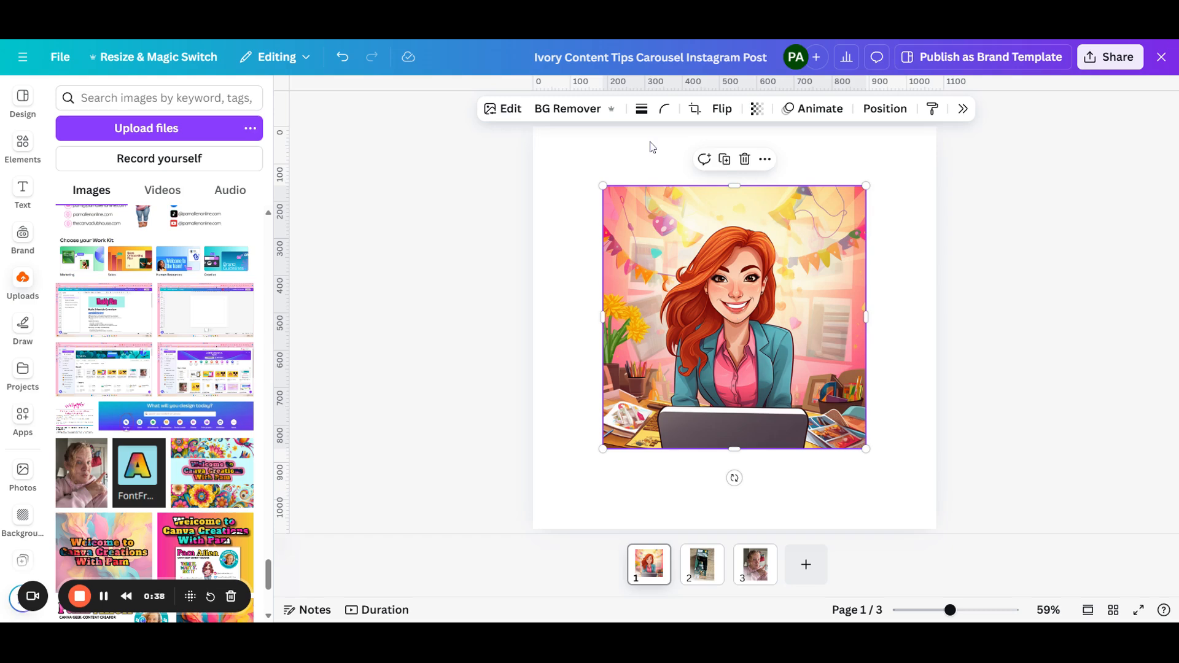
{"action": "left_click", "coordinate": [568, 111]}
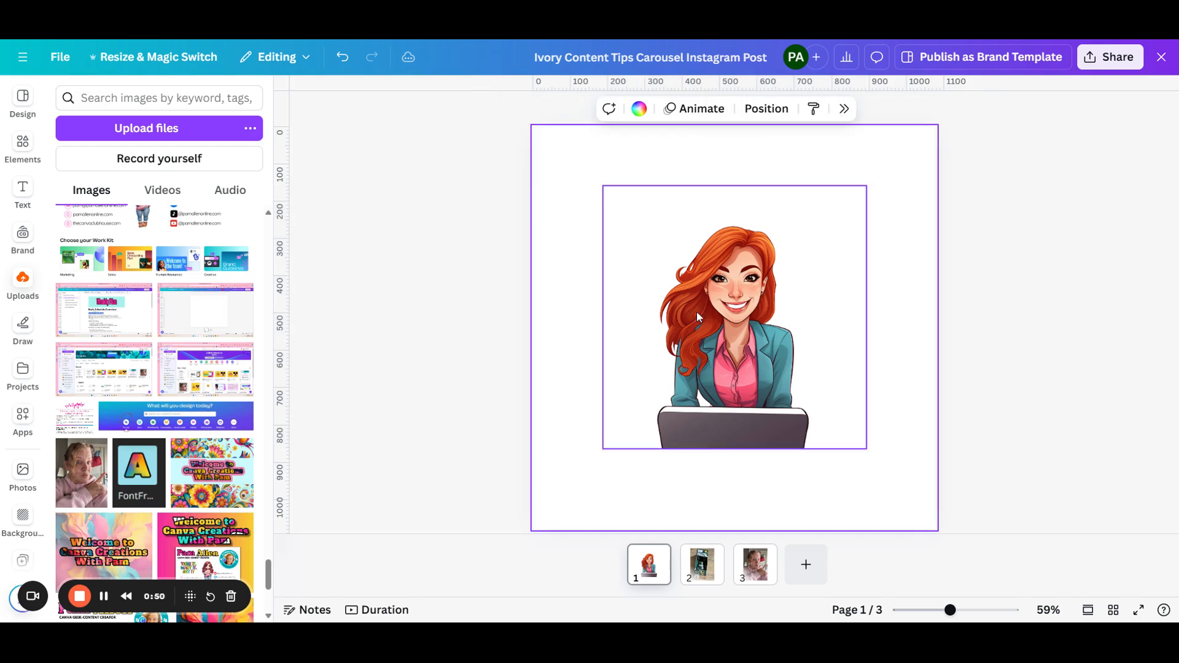
{"action": "left_click_drag", "start_coordinate": [697, 312], "coordinate": [799, 398]}
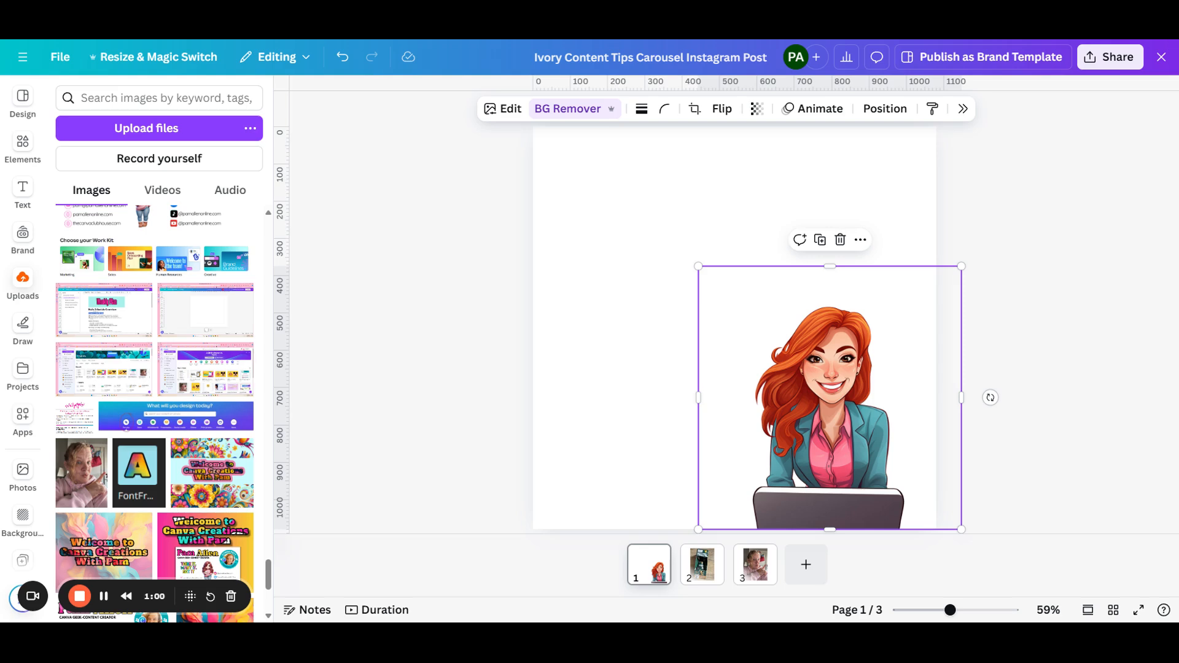
{"action": "left_click", "coordinate": [1005, 231]}
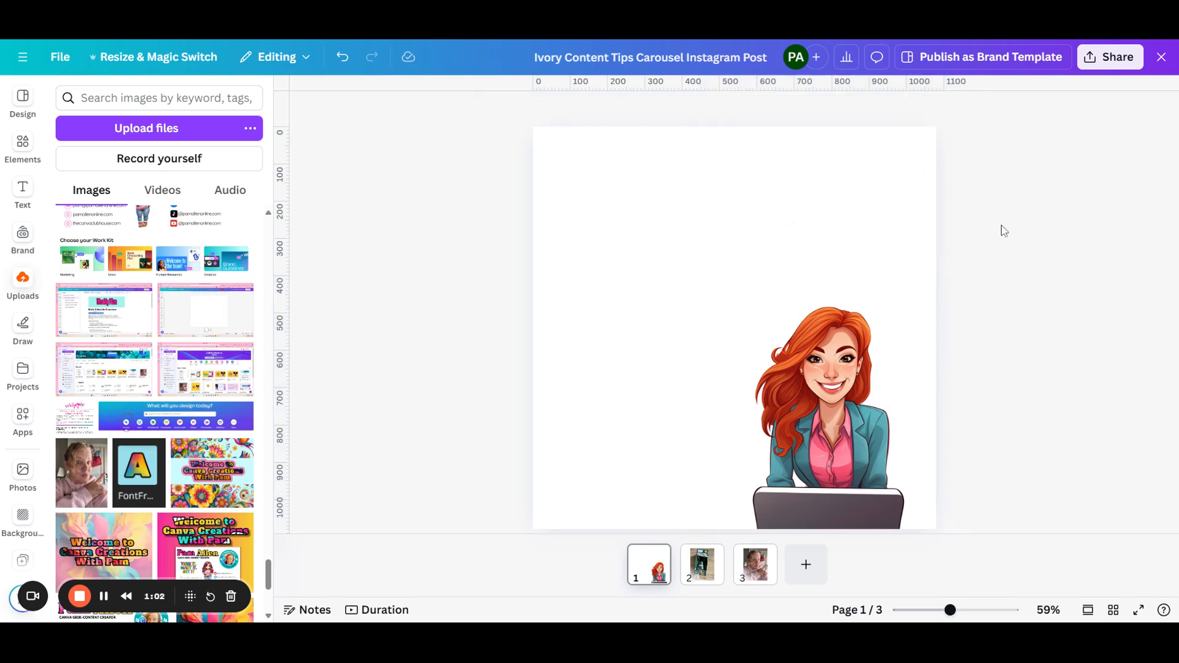
{"action": "left_click_drag", "start_coordinate": [802, 427], "coordinate": [635, 425]}
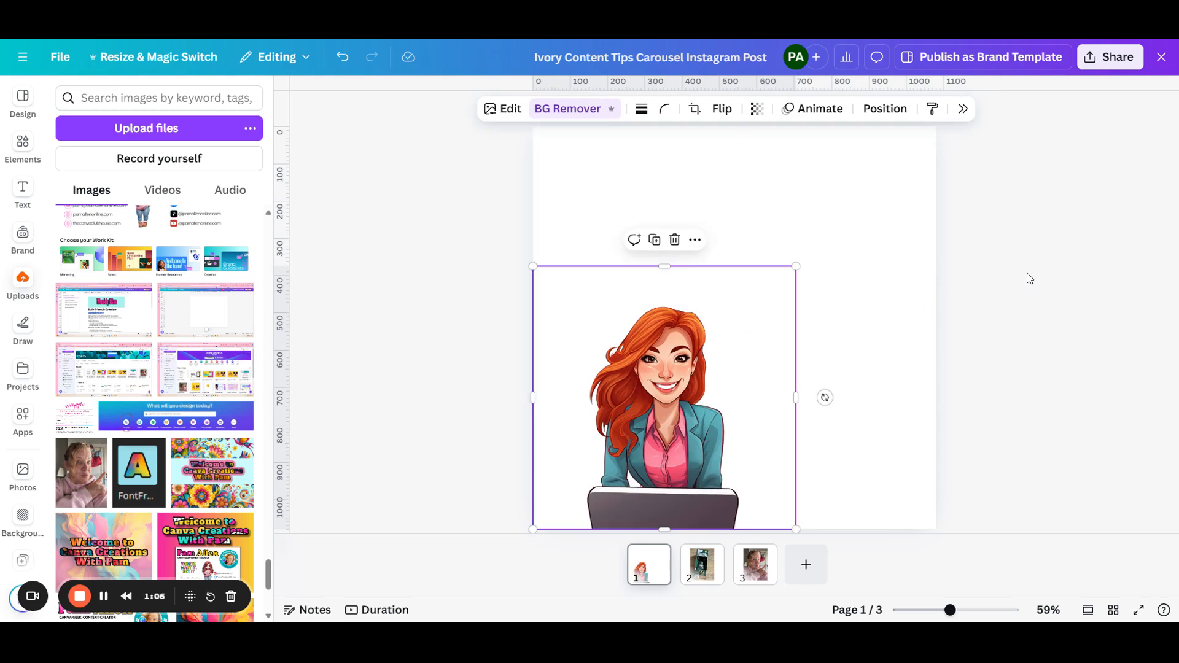
{"action": "left_click", "coordinate": [1033, 245]}
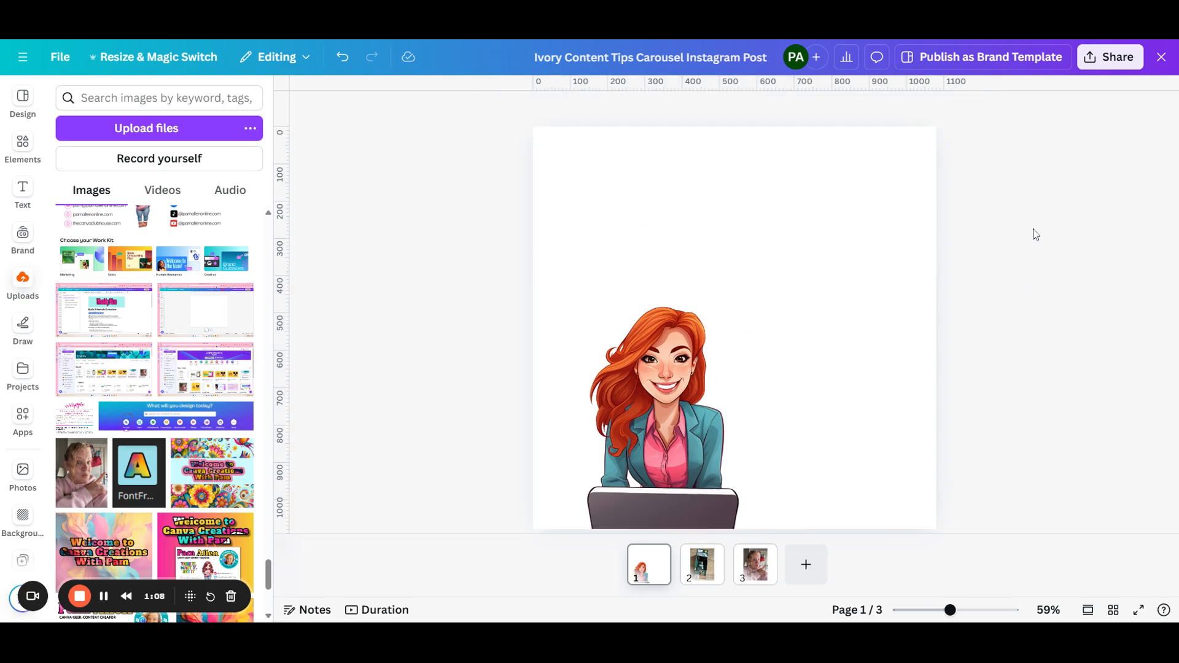
- Remove the background from the probiotic box photo on page 2
{"action": "left_click", "coordinate": [701, 563]}
{"action": "mouse_move", "coordinate": [745, 315]}
{"action": "left_mouse_down"}
{"action": "mouse_move", "coordinate": [775, 312]}
{"action": "mouse_move", "coordinate": [764, 313]}
{"action": "left_mouse_up"}
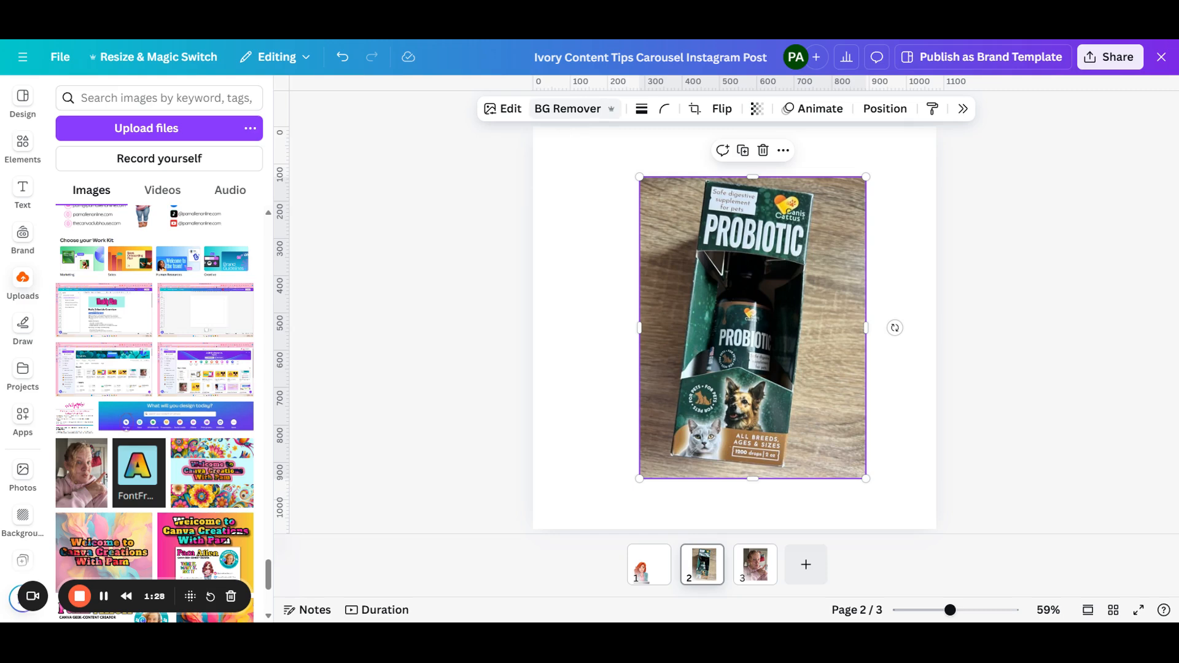
{"action": "left_click", "coordinate": [572, 109]}
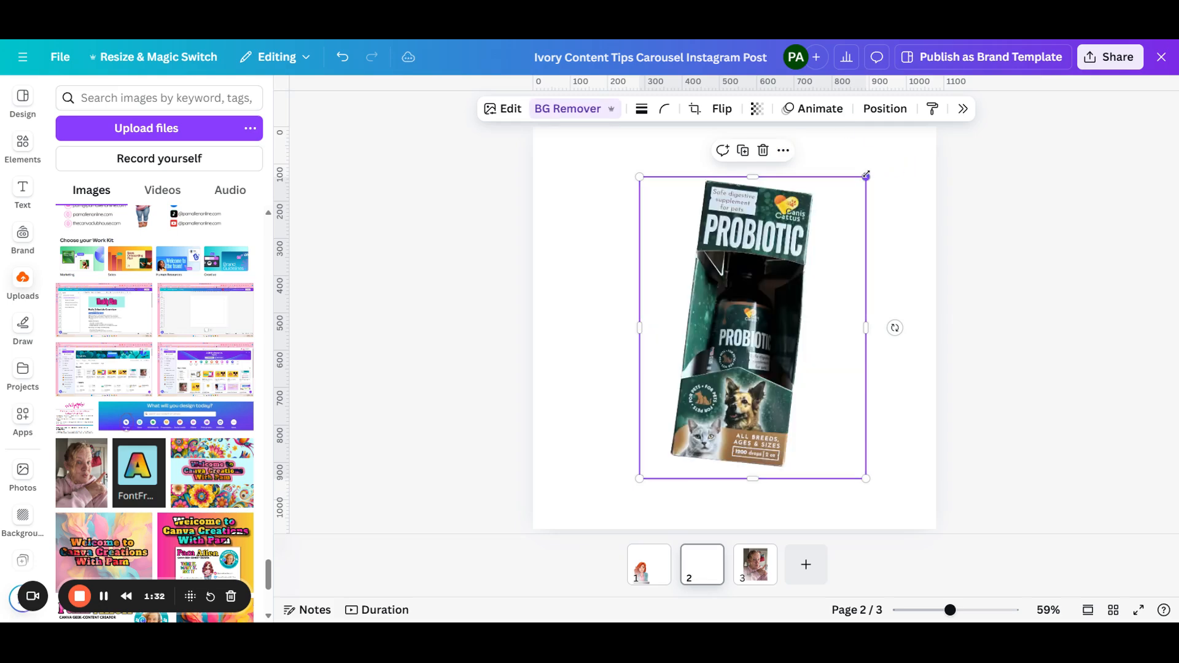
- Scale the probiotic box cutout down slightly and place it right of the page's centre
{"action": "left_click_drag", "start_coordinate": [867, 176], "coordinate": [917, 135]}
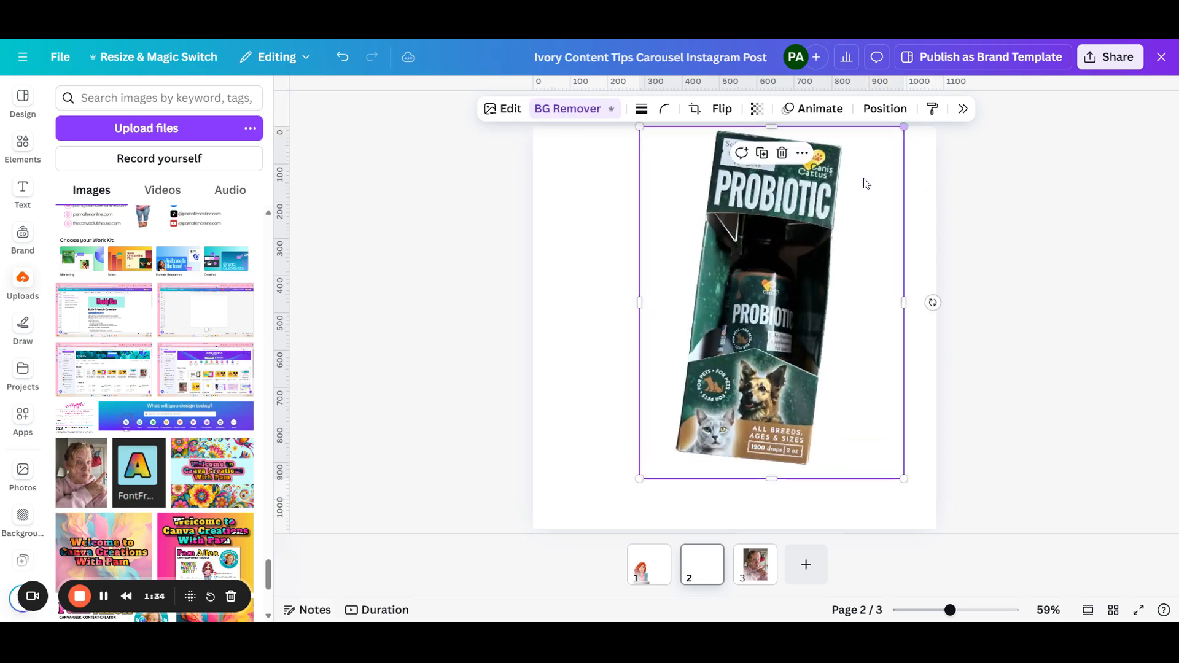
{"action": "left_click_drag", "start_coordinate": [808, 223], "coordinate": [782, 238]}
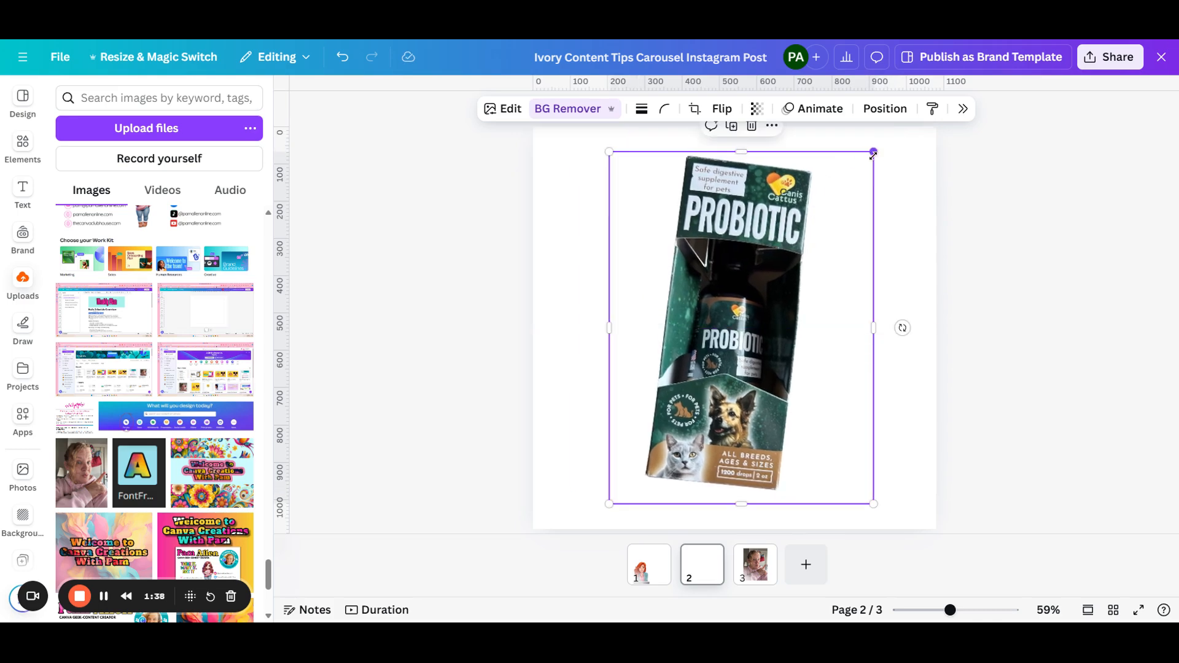
{"action": "left_click_drag", "start_coordinate": [874, 153], "coordinate": [813, 233]}
{"action": "left_click_drag", "start_coordinate": [737, 322], "coordinate": [804, 308]}
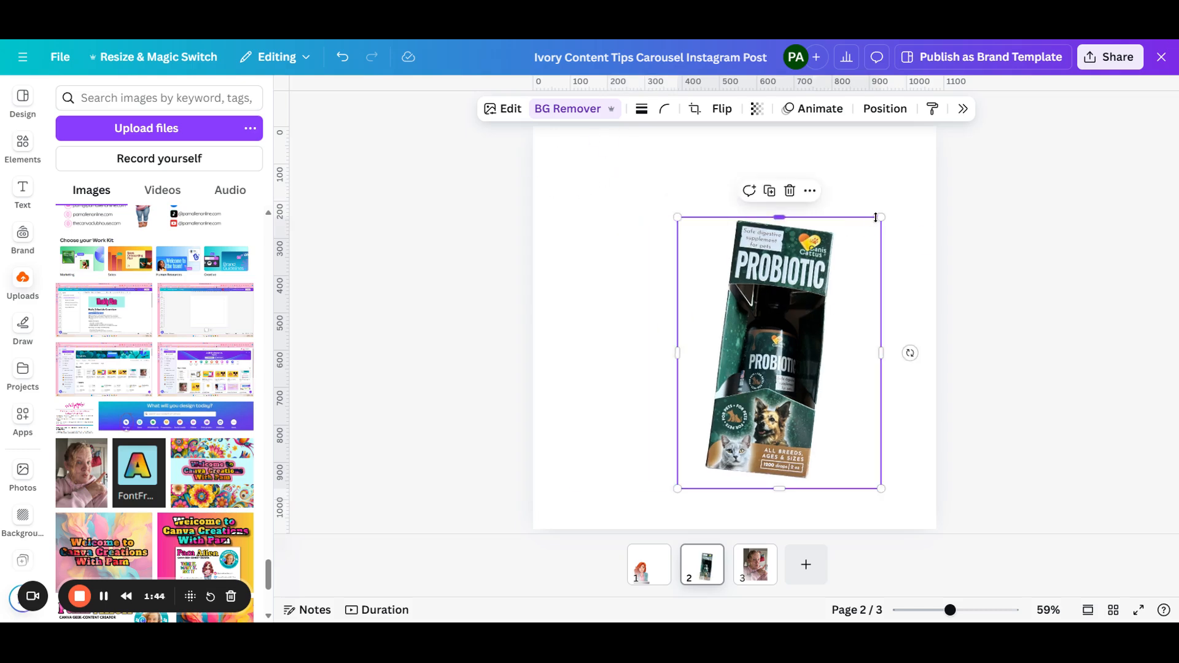
- Search the elements for "background" photos, add the plain orange one and set it as the page background
{"action": "left_click", "coordinate": [81, 98]}
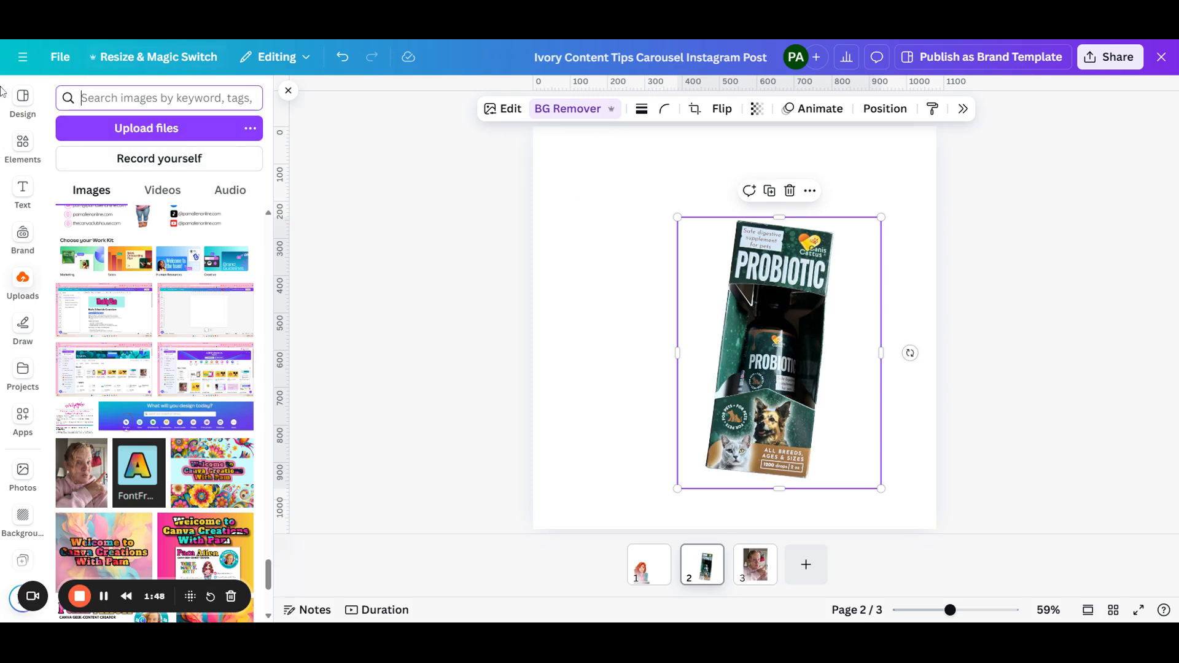
{"action": "left_click", "coordinate": [22, 144]}
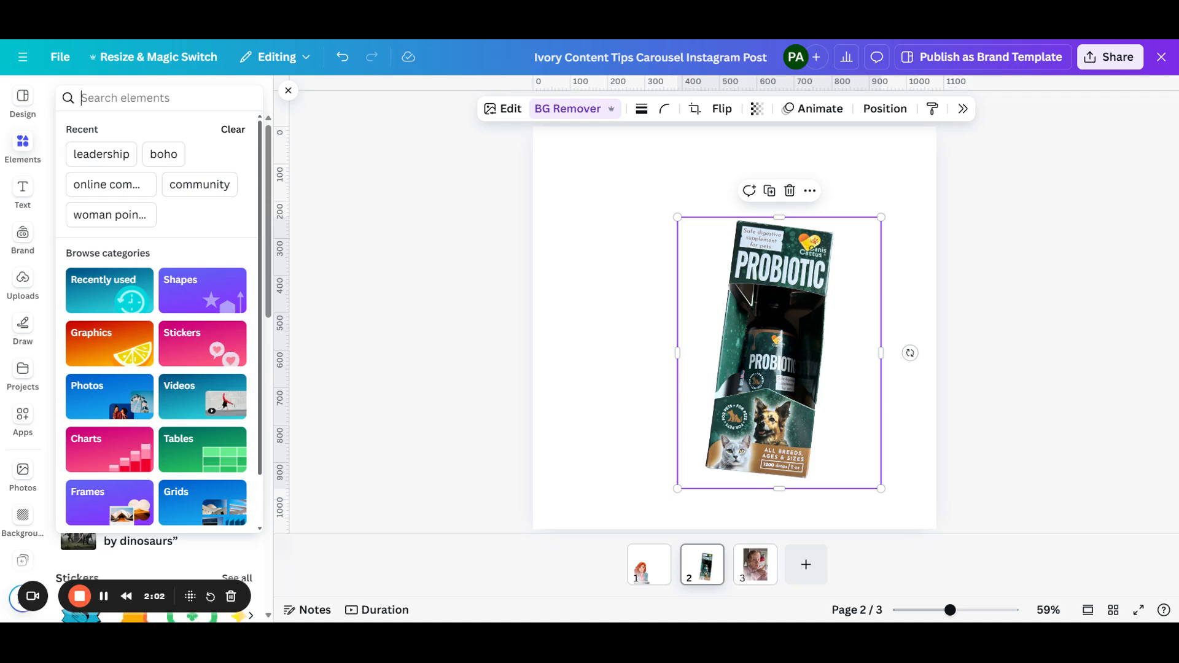
{"action": "type", "text": "background"}
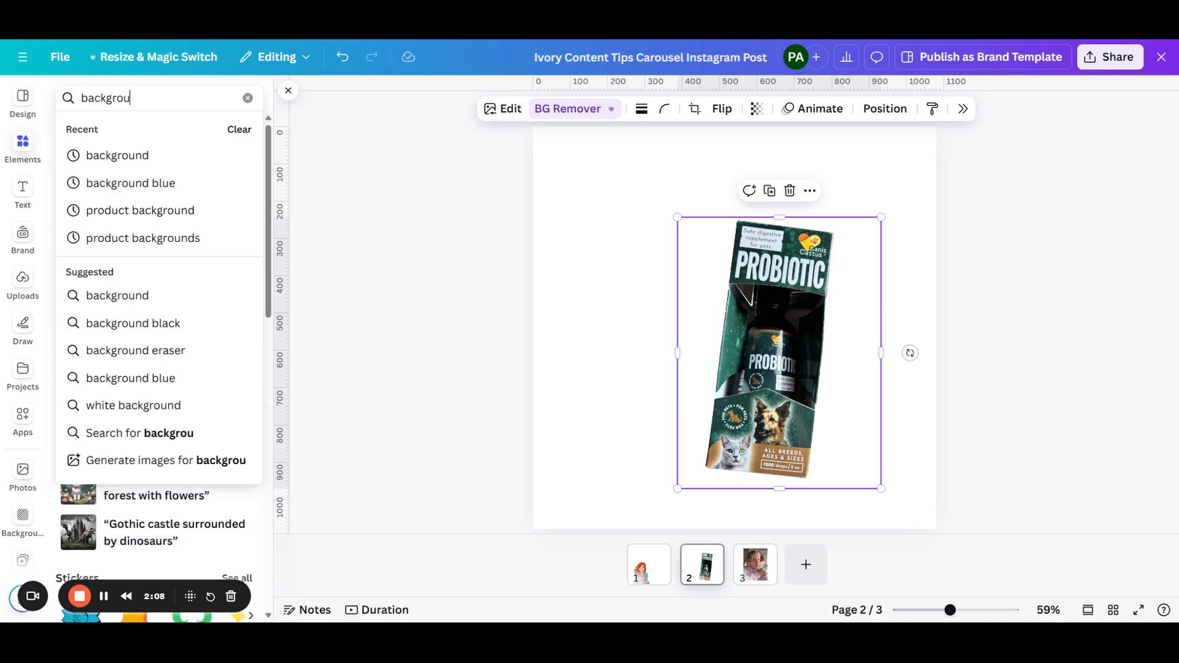
{"action": "key", "text": "Return"}
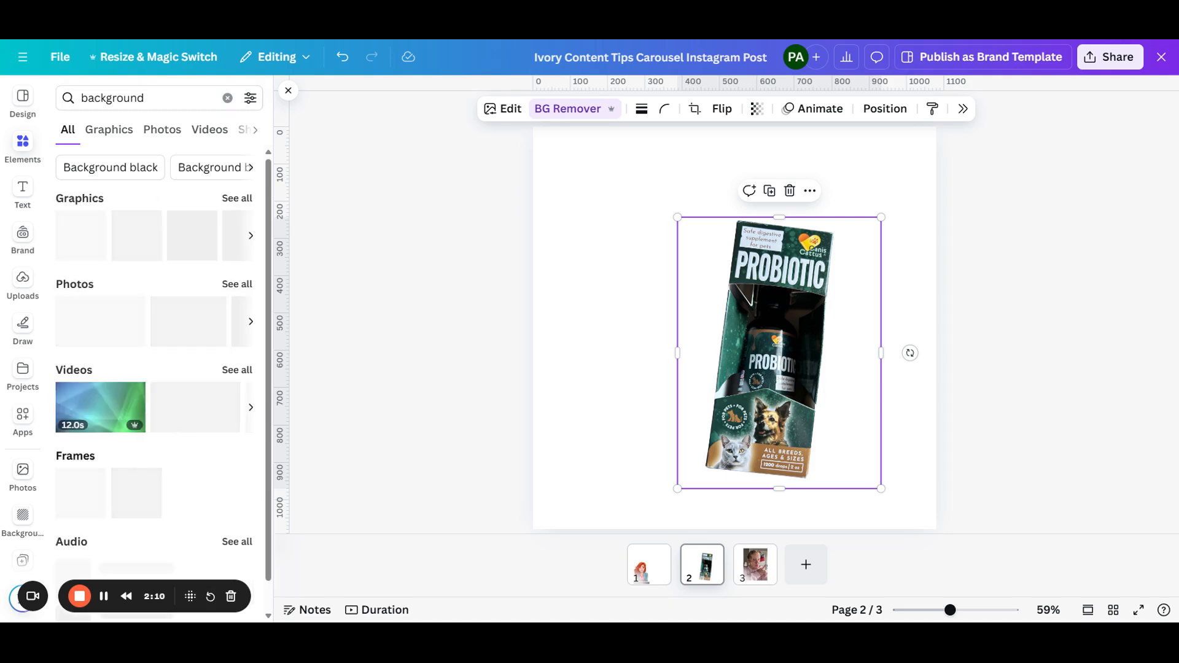
{"action": "left_click", "coordinate": [237, 283]}
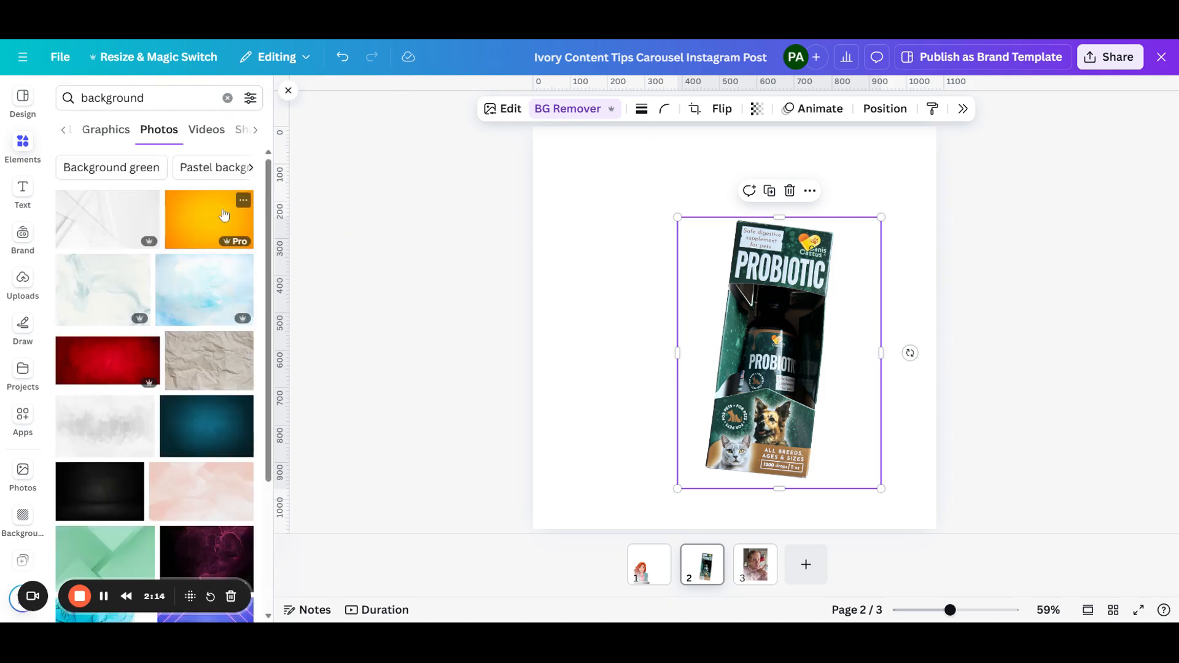
{"action": "left_click", "coordinate": [224, 211]}
{"action": "left_click", "coordinate": [765, 193]}
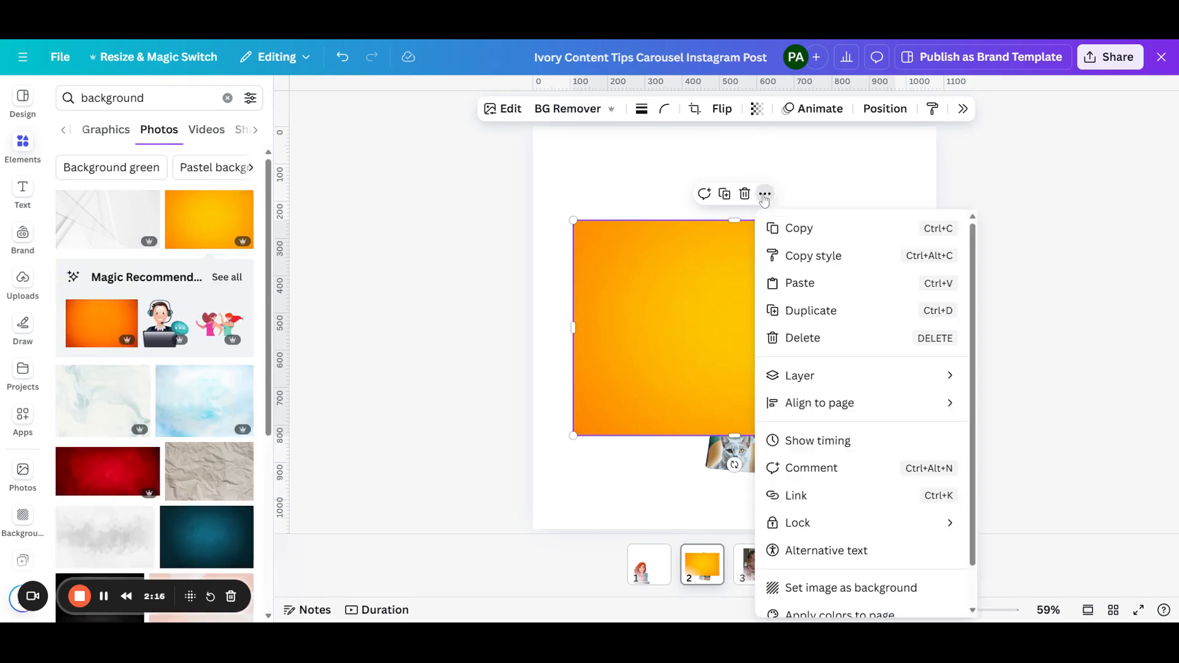
{"action": "left_click", "coordinate": [855, 589]}
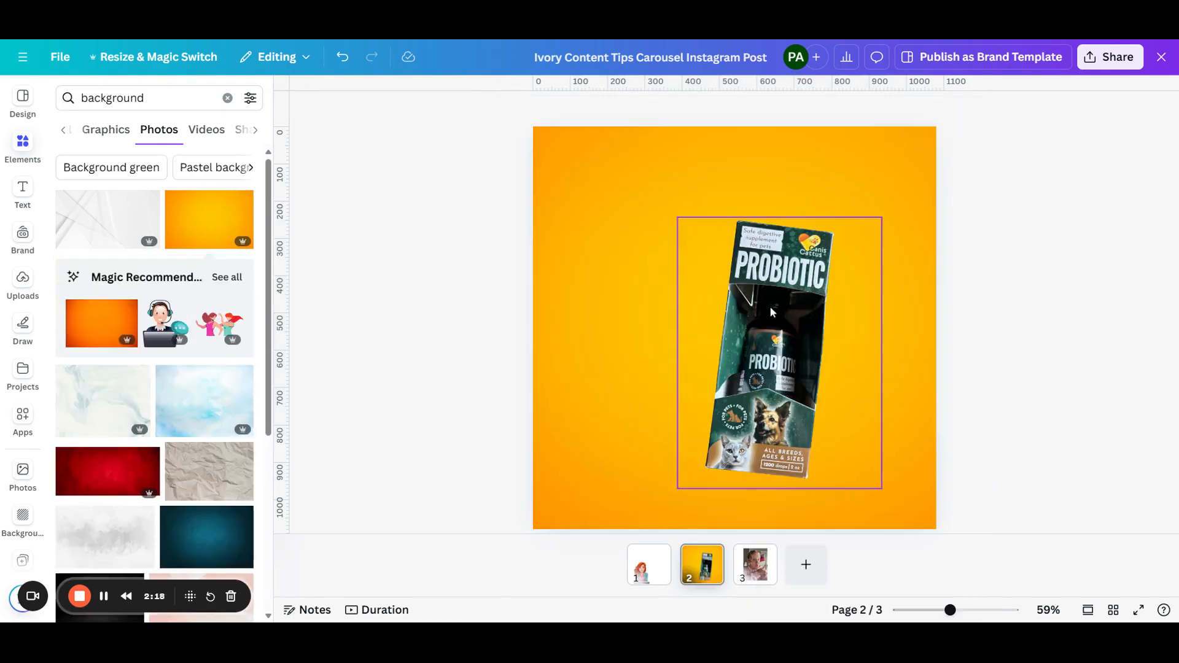
- Centre the probiotic box cutout horizontally, apply a Drop shadow to it and lower it slightly on the page
{"action": "left_click_drag", "start_coordinate": [772, 312], "coordinate": [728, 287]}
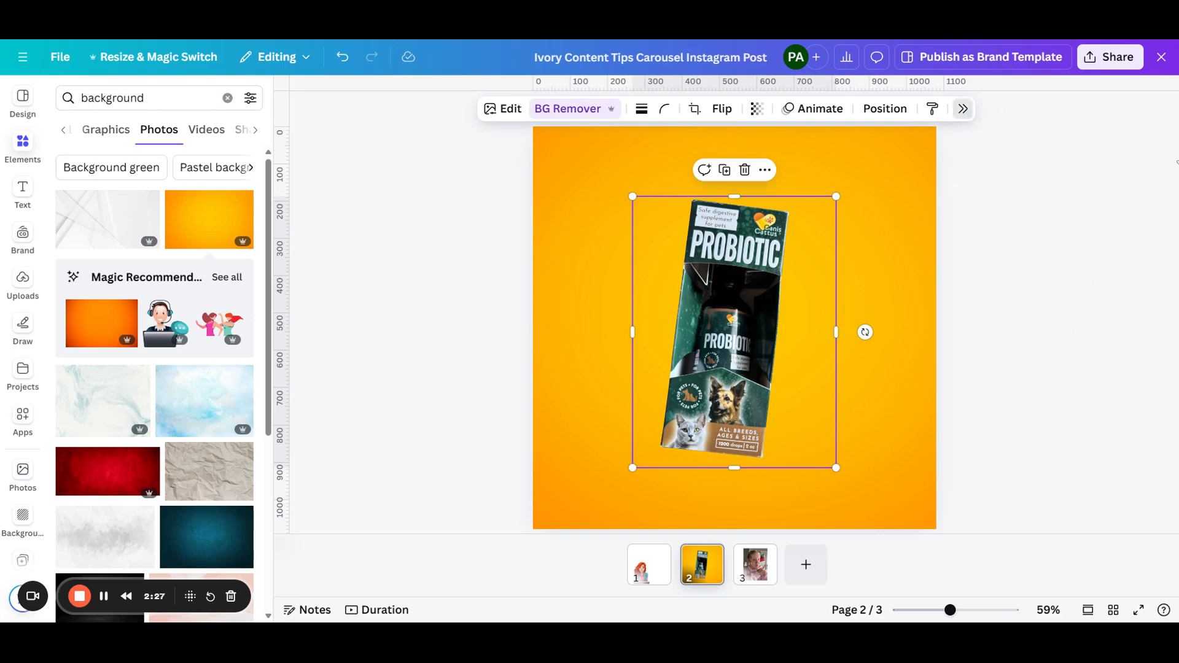
{"action": "left_click", "coordinate": [962, 109]}
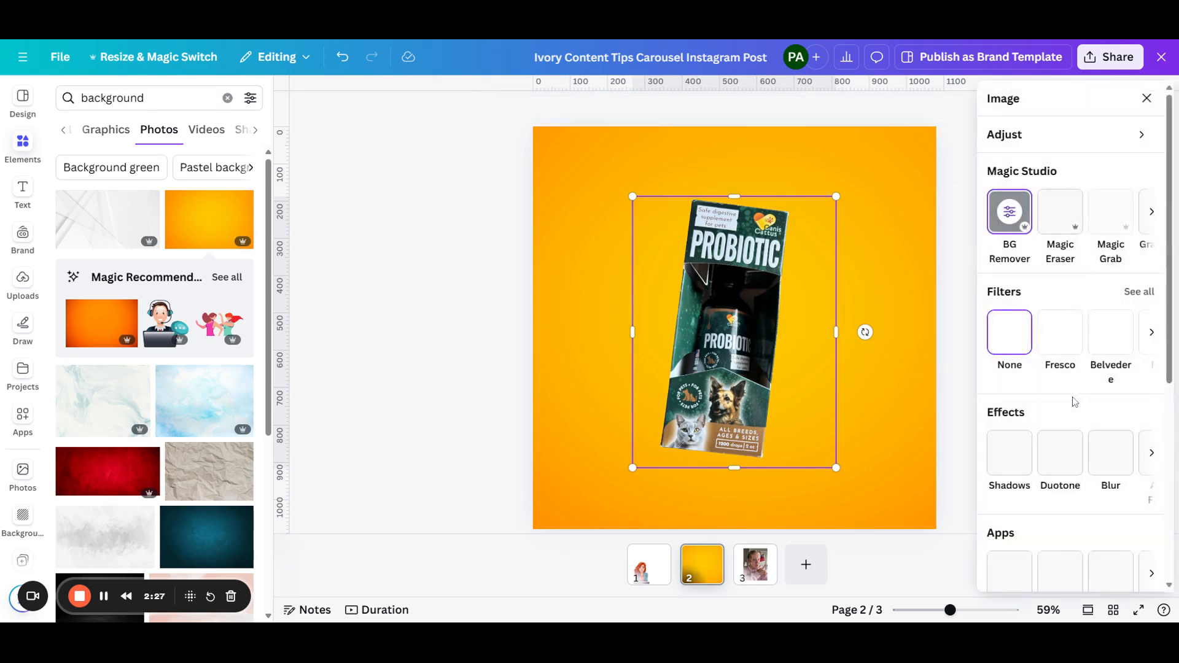
{"action": "left_click", "coordinate": [1010, 453]}
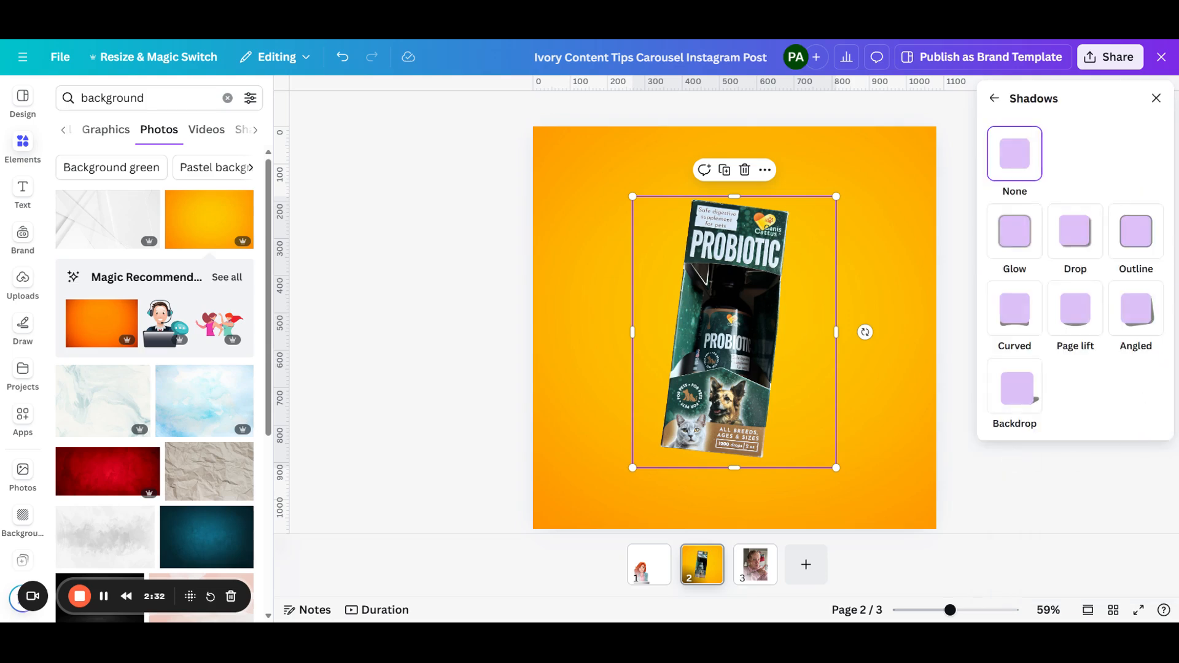
{"action": "left_click", "coordinate": [1075, 232]}
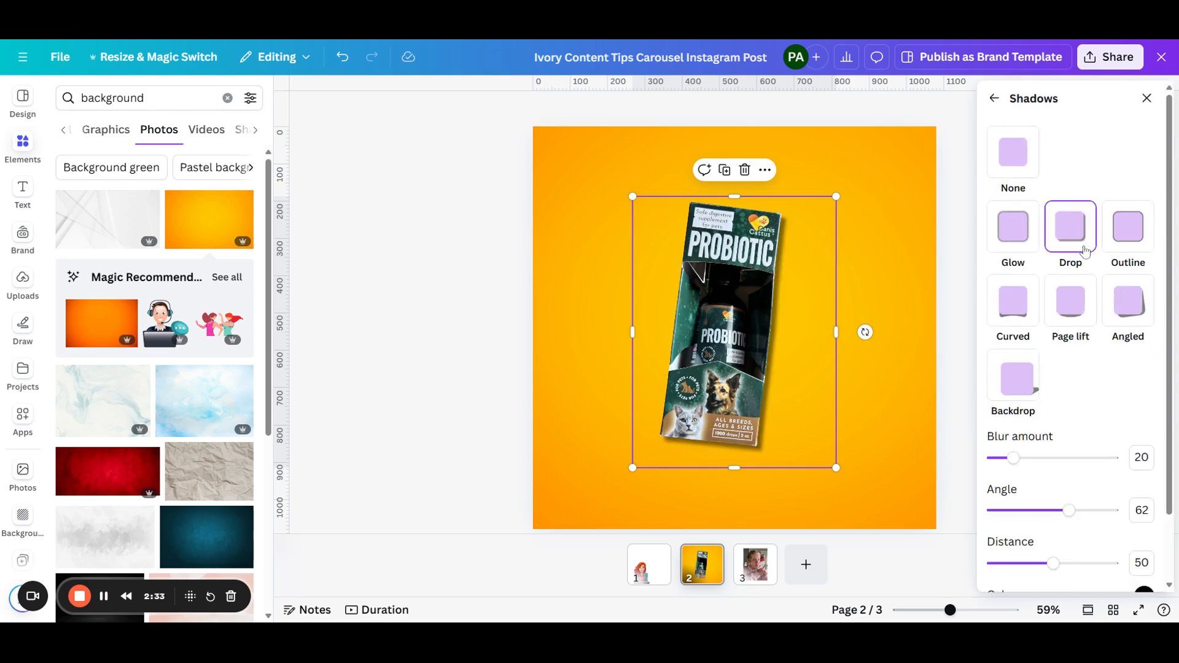
{"action": "left_click", "coordinate": [436, 289]}
{"action": "left_click", "coordinate": [438, 169]}
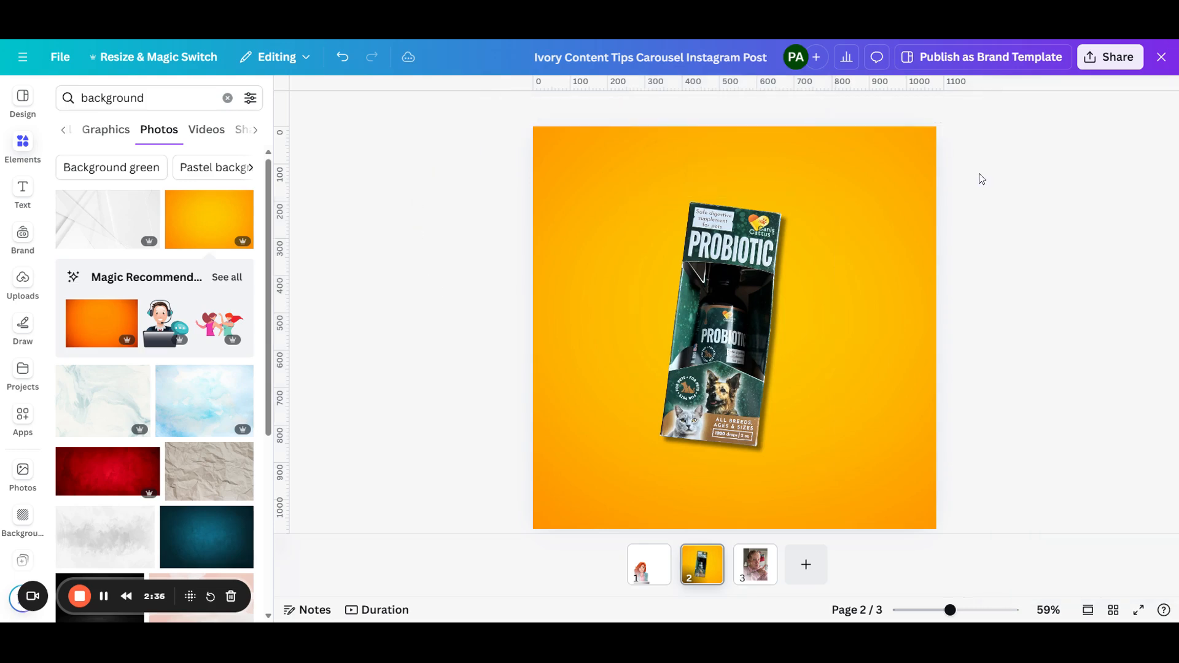
{"action": "left_click_drag", "start_coordinate": [716, 287], "coordinate": [716, 309]}
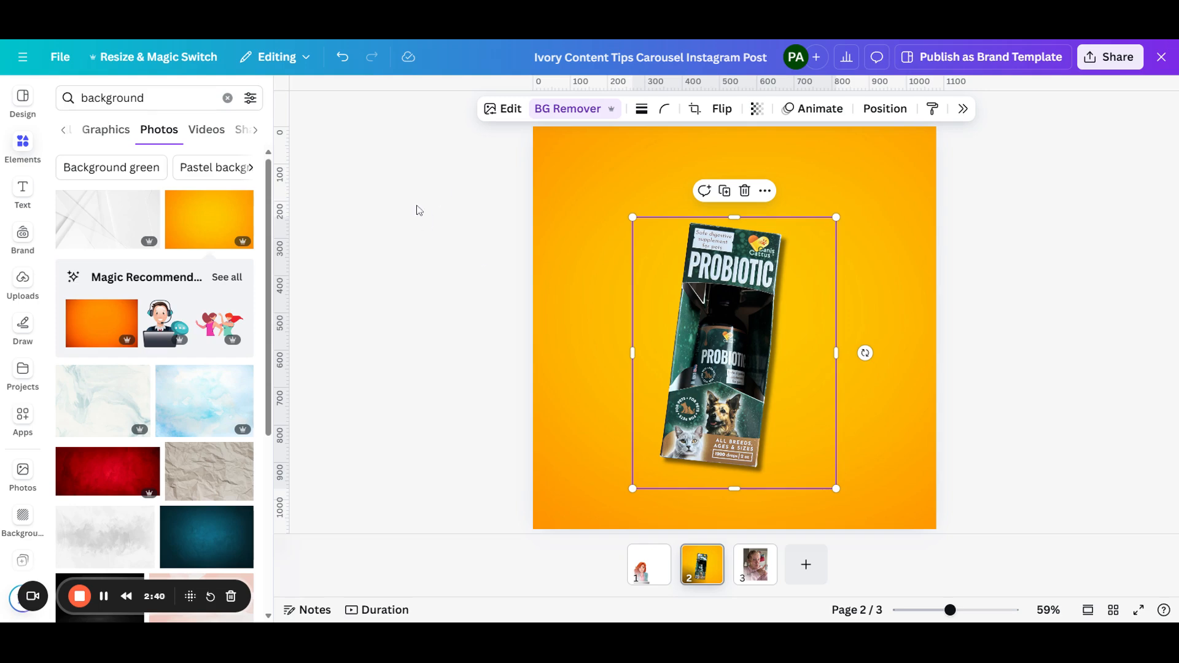
- Search the elements for "brick wall background" and show all matching photos
{"action": "left_click", "coordinate": [585, 146]}
{"action": "left_click", "coordinate": [226, 99]}
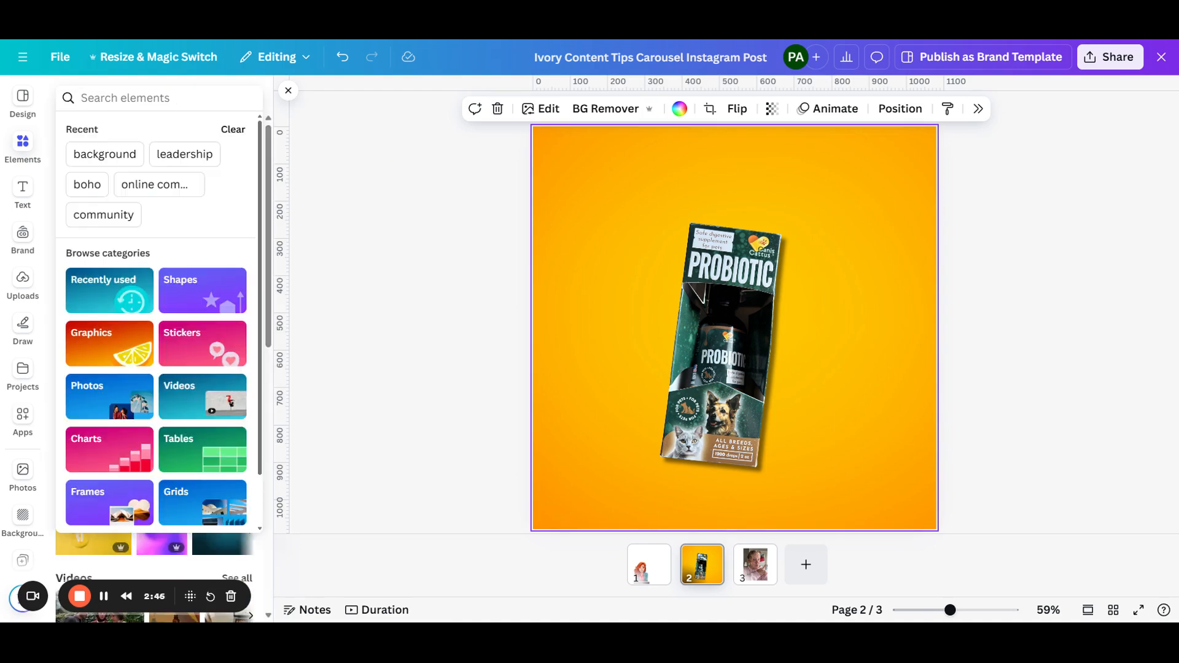
{"action": "type", "text": "wa"}
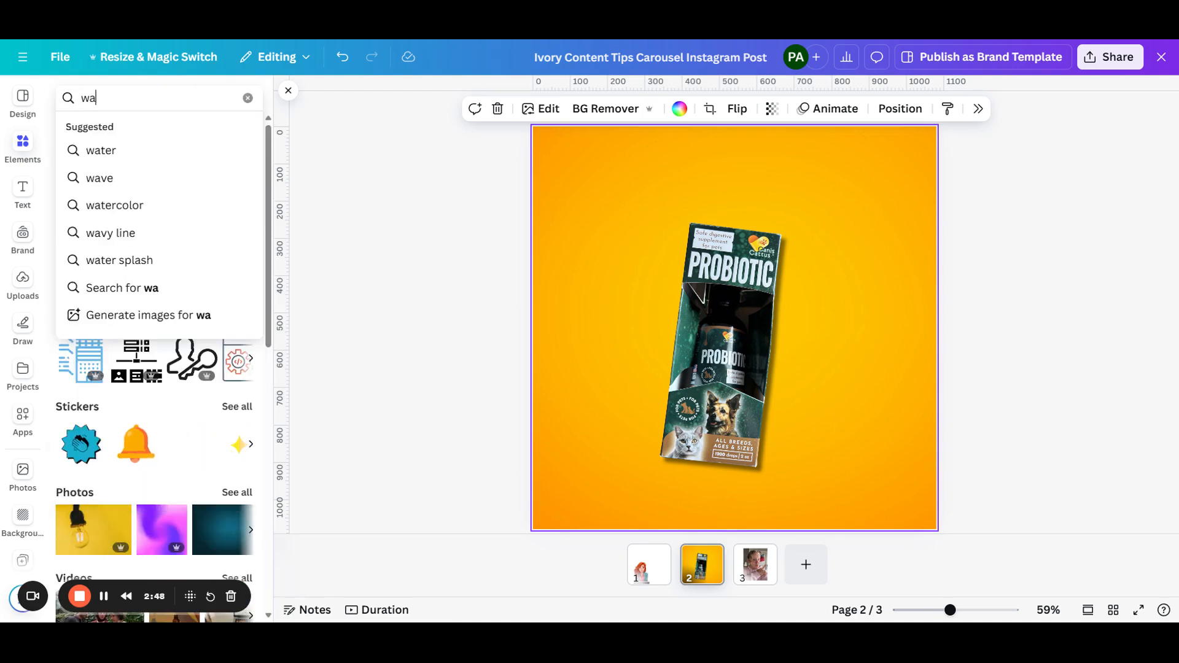
{"action": "key", "text": "BackSpace"}
{"action": "key", "text": "BackSpace"}
{"action": "type", "text": "brick"}
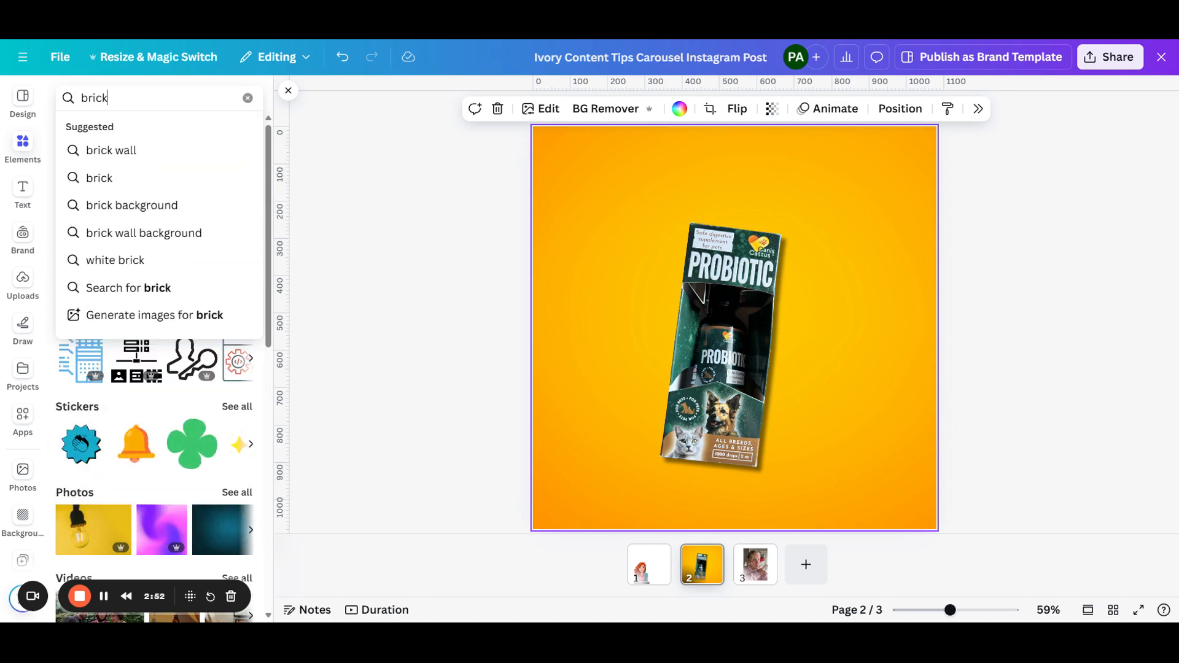
{"action": "left_click", "coordinate": [175, 232]}
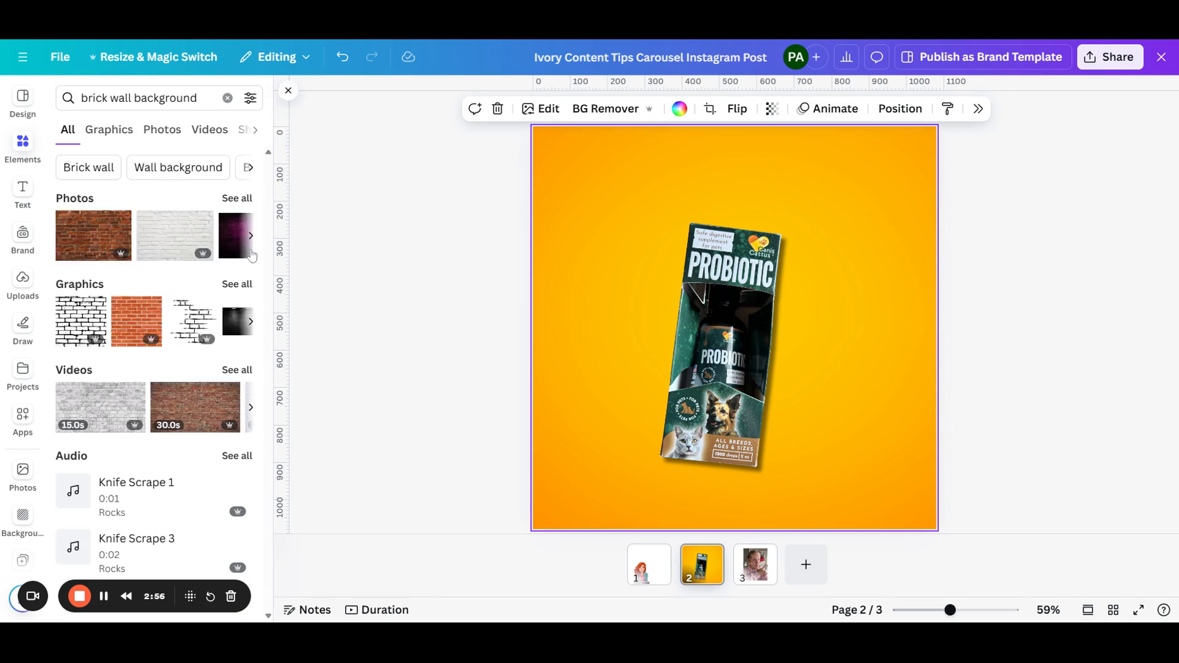
{"action": "left_click", "coordinate": [241, 199]}
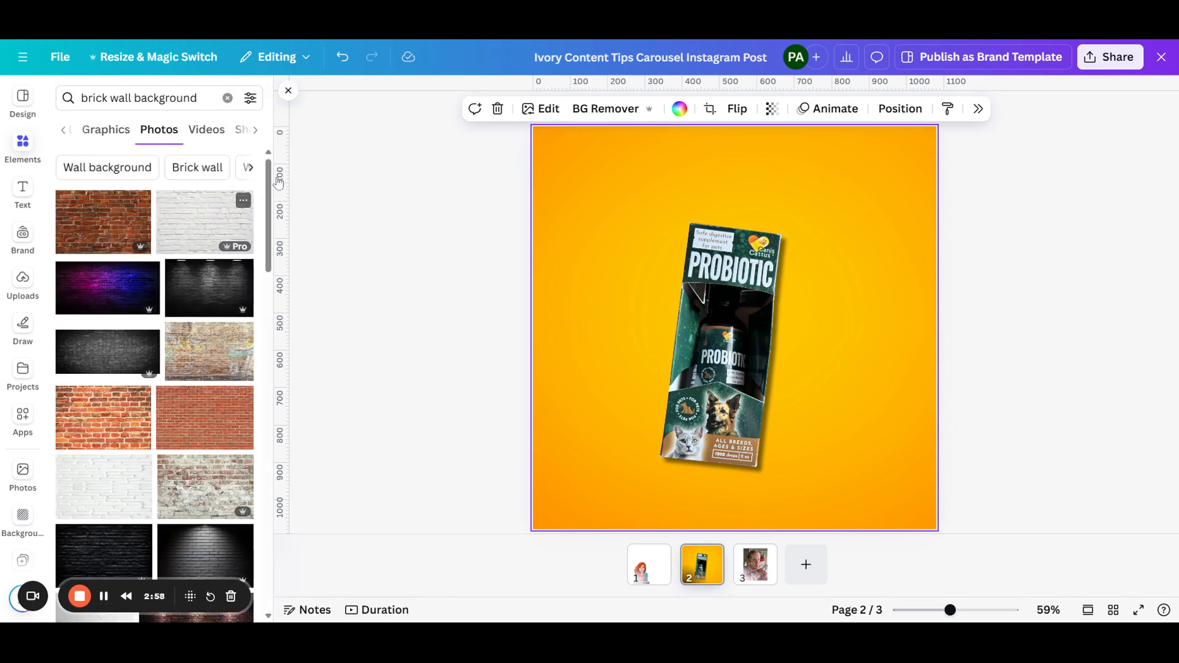
- Make the white brick wall photo the page background and move the probiotic box slightly up
{"action": "left_click", "coordinate": [203, 229]}
{"action": "left_click", "coordinate": [765, 196]}
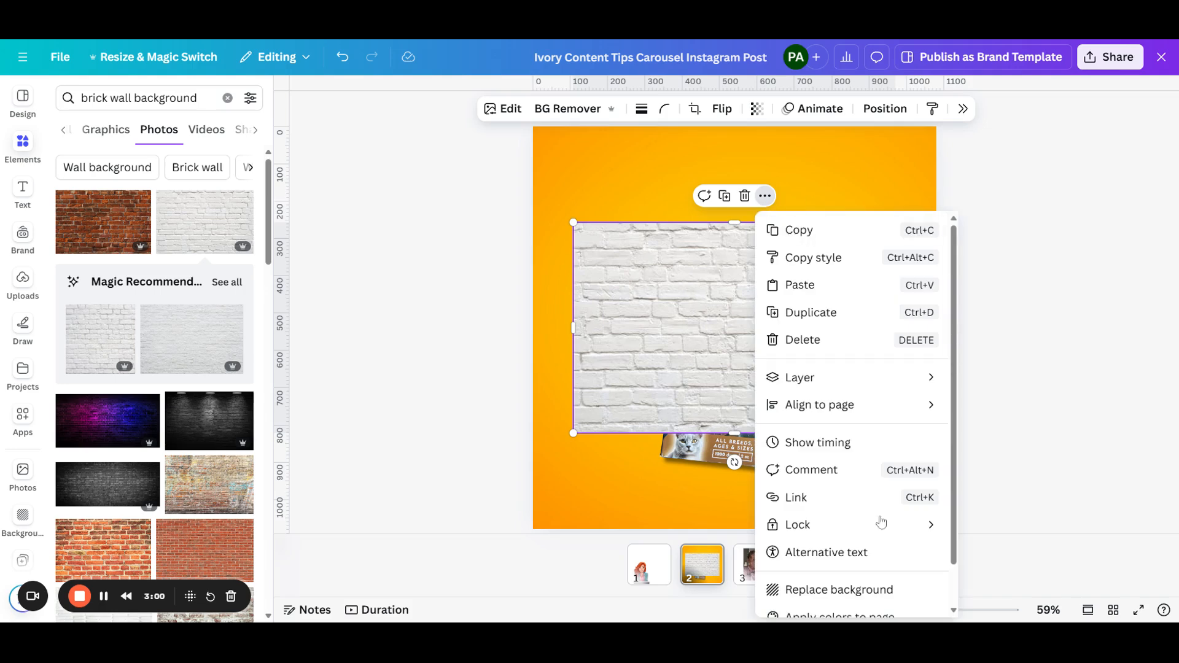
{"action": "left_click", "coordinate": [830, 591]}
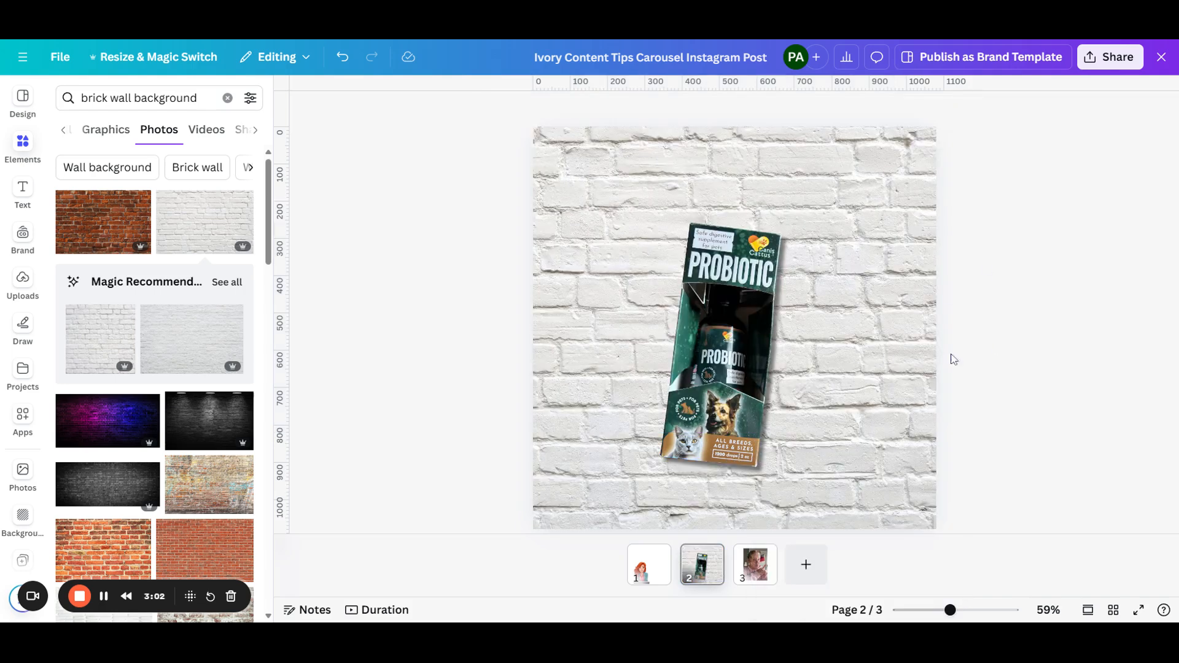
{"action": "left_click_drag", "start_coordinate": [711, 381], "coordinate": [718, 349]}
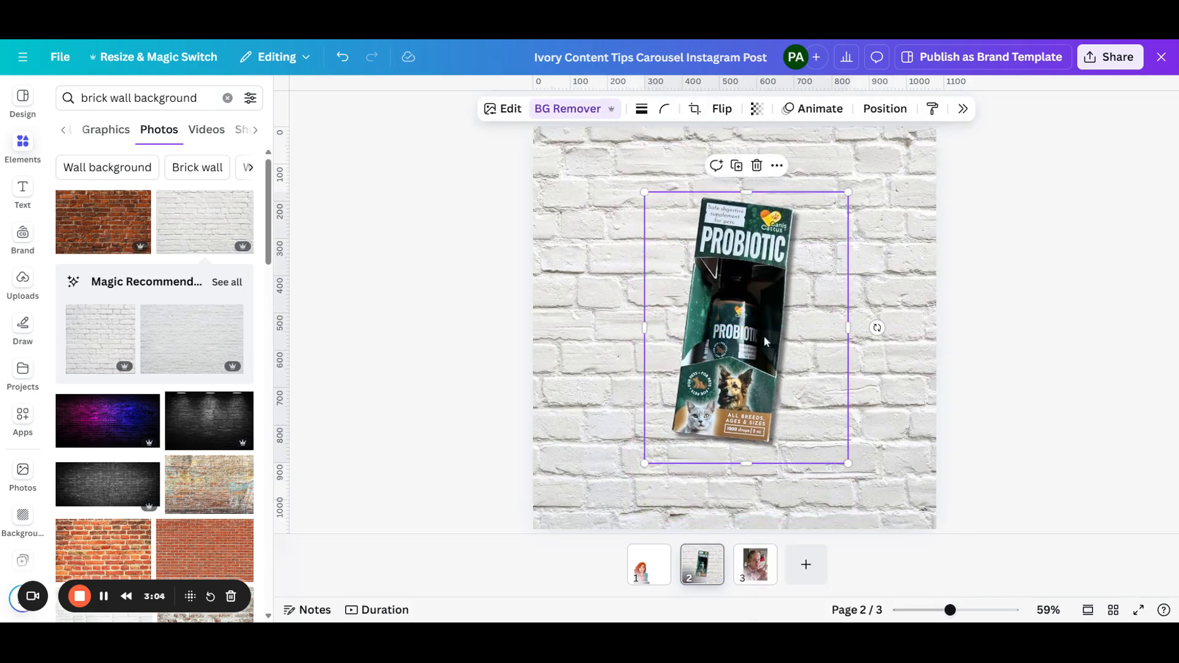
- Replace the page background with the dark spotlit brick wall photo and move the probiotic box up under the lights
{"action": "left_click", "coordinate": [215, 424]}
{"action": "left_click", "coordinate": [765, 194]}
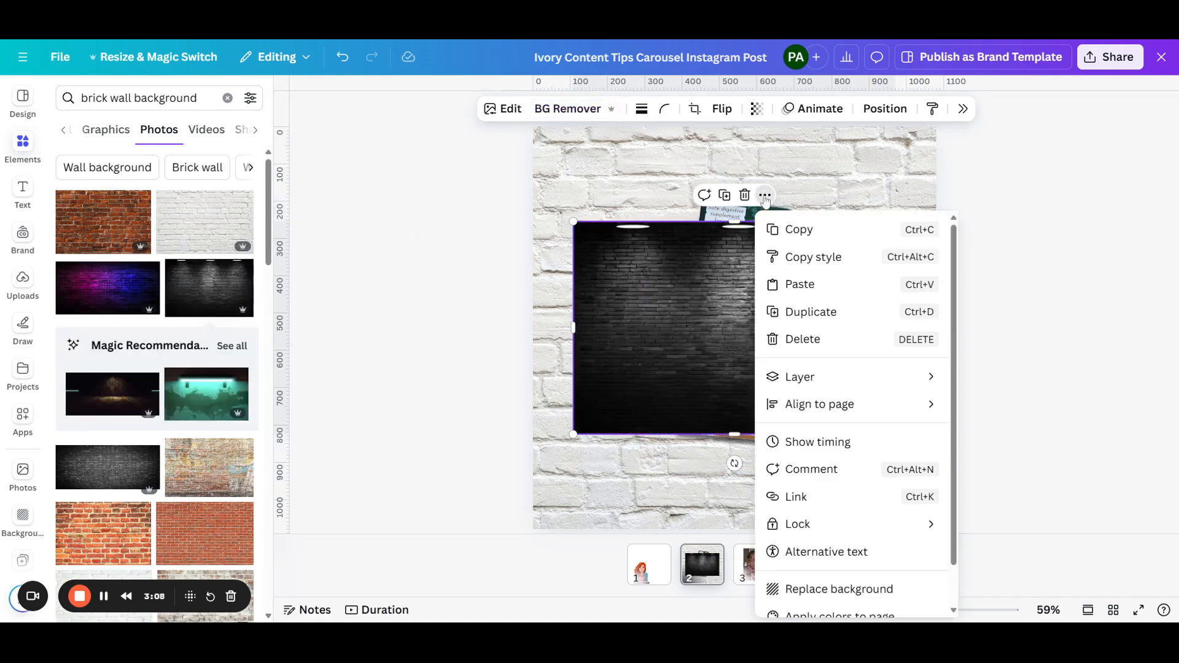
{"action": "left_click", "coordinate": [839, 589]}
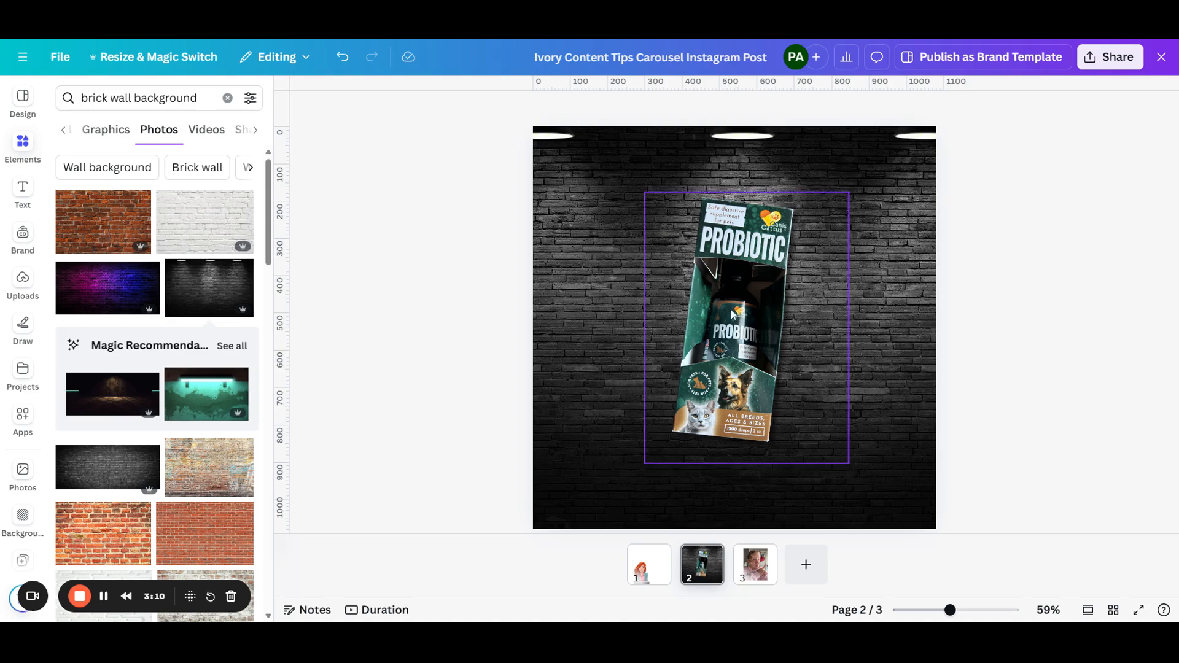
{"action": "left_click_drag", "start_coordinate": [731, 317], "coordinate": [728, 273]}
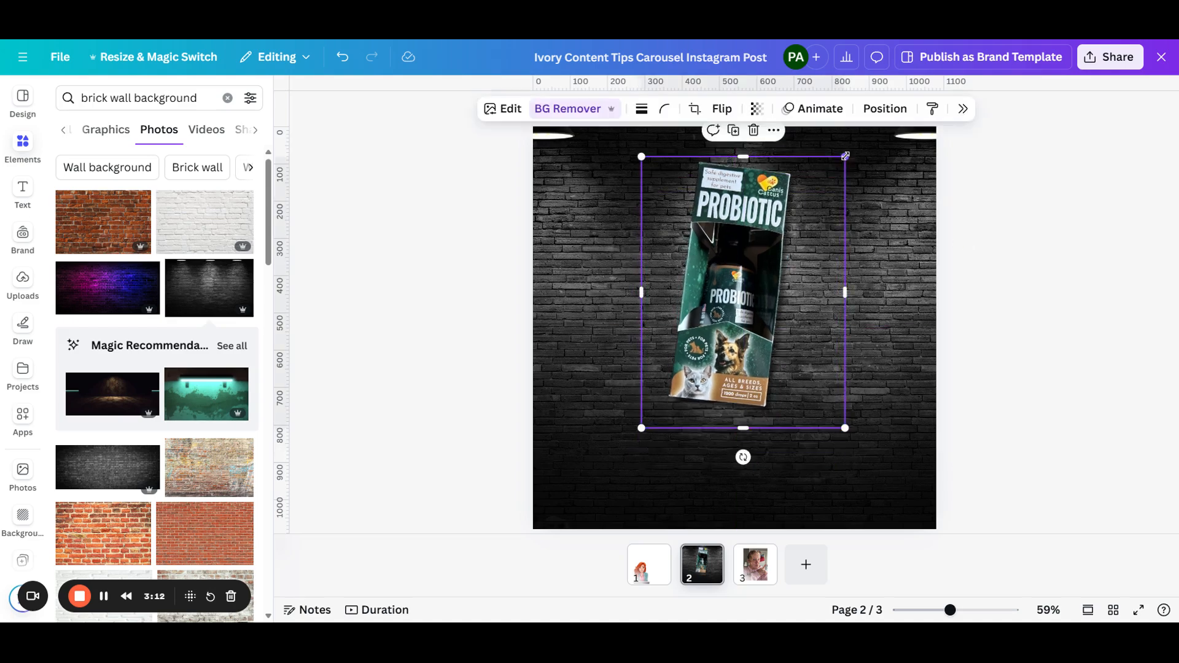
- Shrink the probiotic box cutout to about two thirds of its size and centre it horizontally beneath the middle spotlight
{"action": "left_click_drag", "start_coordinate": [846, 157], "coordinate": [744, 253]}
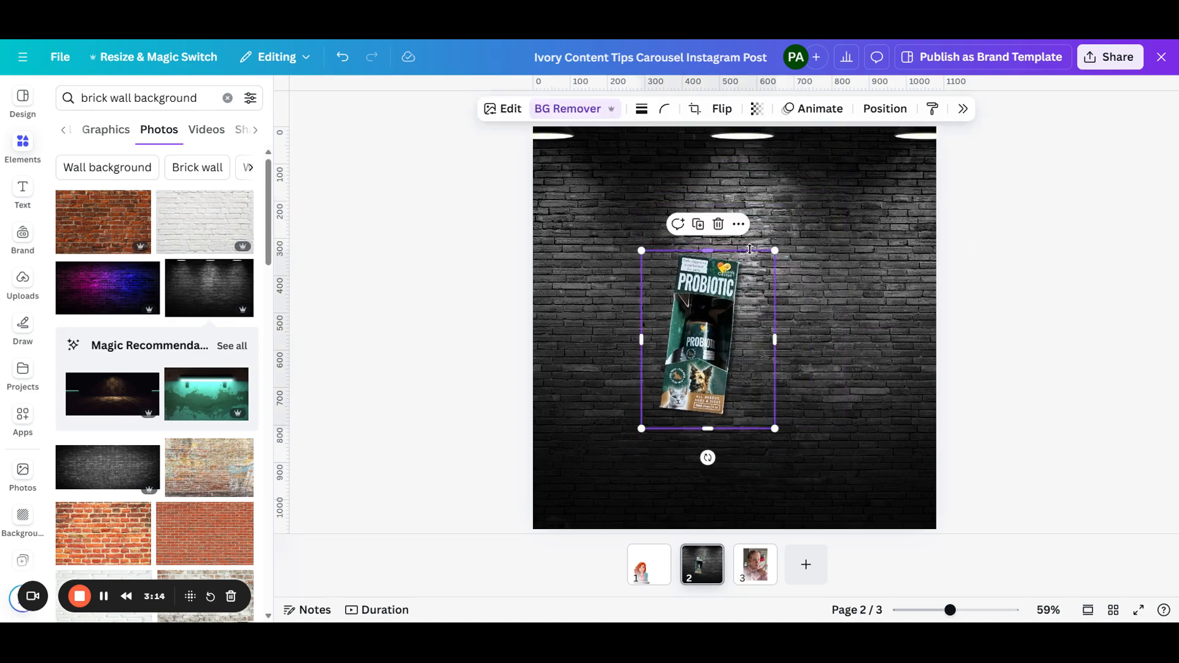
{"action": "left_click_drag", "start_coordinate": [688, 341], "coordinate": [739, 288]}
{"action": "left_click", "coordinate": [948, 290]}
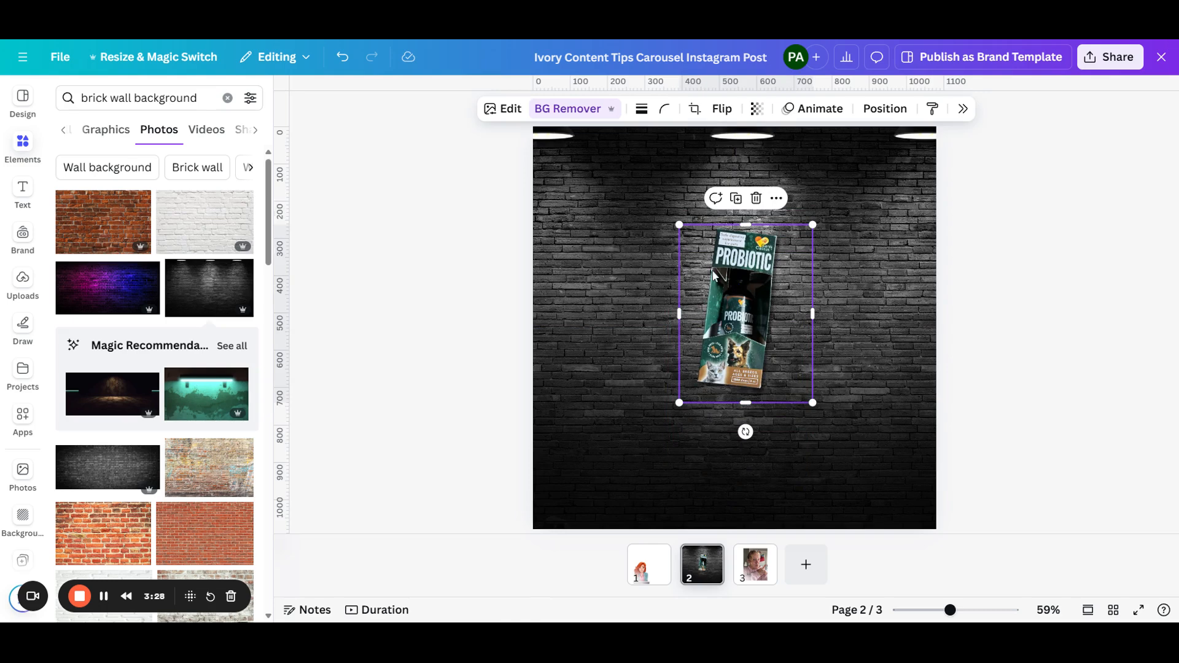
- Remove the background from the portrait photo on page 3 and move the cutout to the page's lower-left corner
{"action": "left_click", "coordinate": [756, 564]}
{"action": "left_click", "coordinate": [764, 328]}
{"action": "left_click_drag", "start_coordinate": [764, 327], "coordinate": [723, 348]}
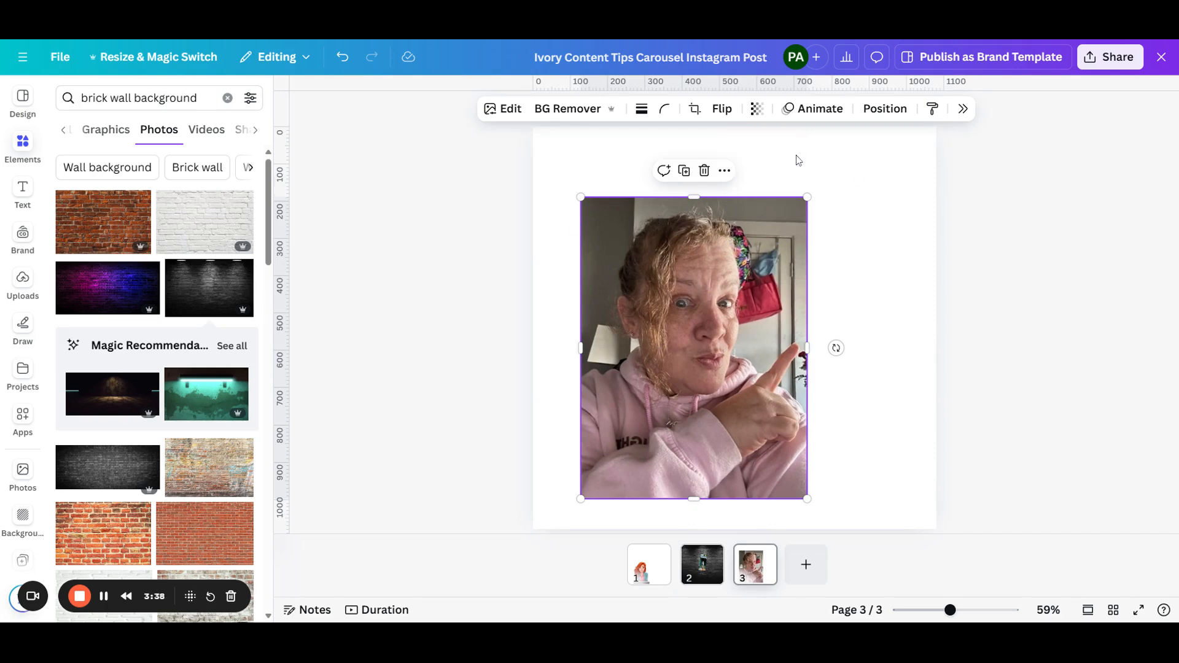
{"action": "left_click", "coordinate": [576, 111]}
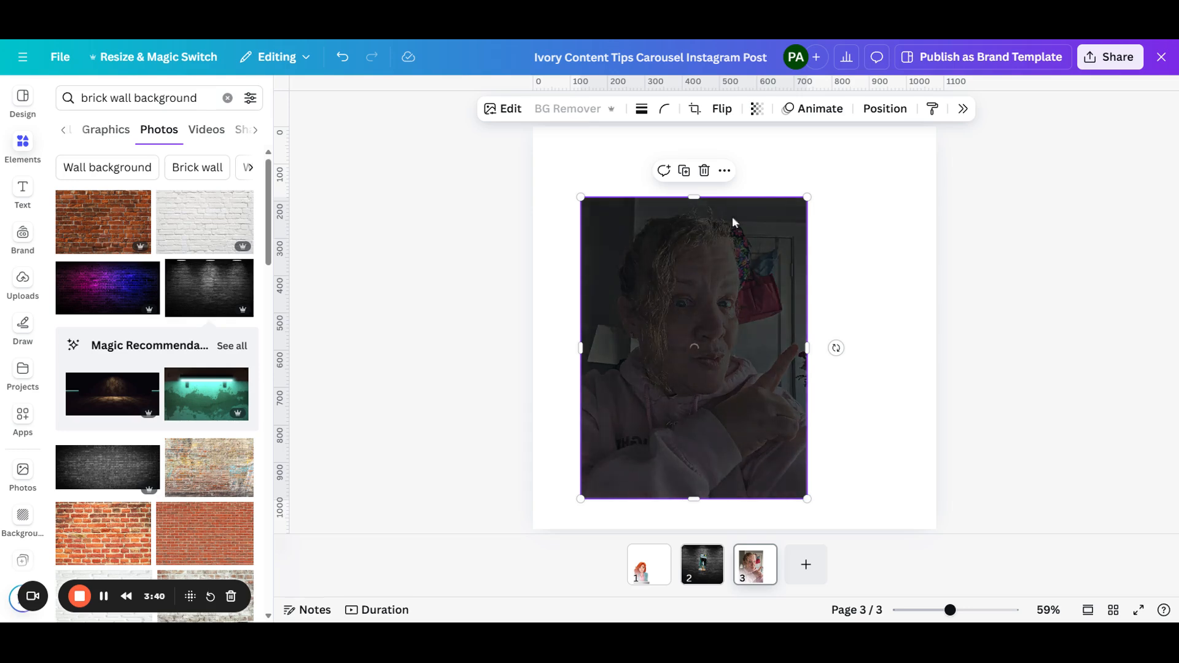
{"action": "left_click_drag", "start_coordinate": [707, 352], "coordinate": [663, 381]}
- Search the projects for "youtube" and place the turquoise "Where the f*ck did the change all (color) go?" thumbnail at the page's upper right
{"action": "left_click", "coordinate": [23, 372]}
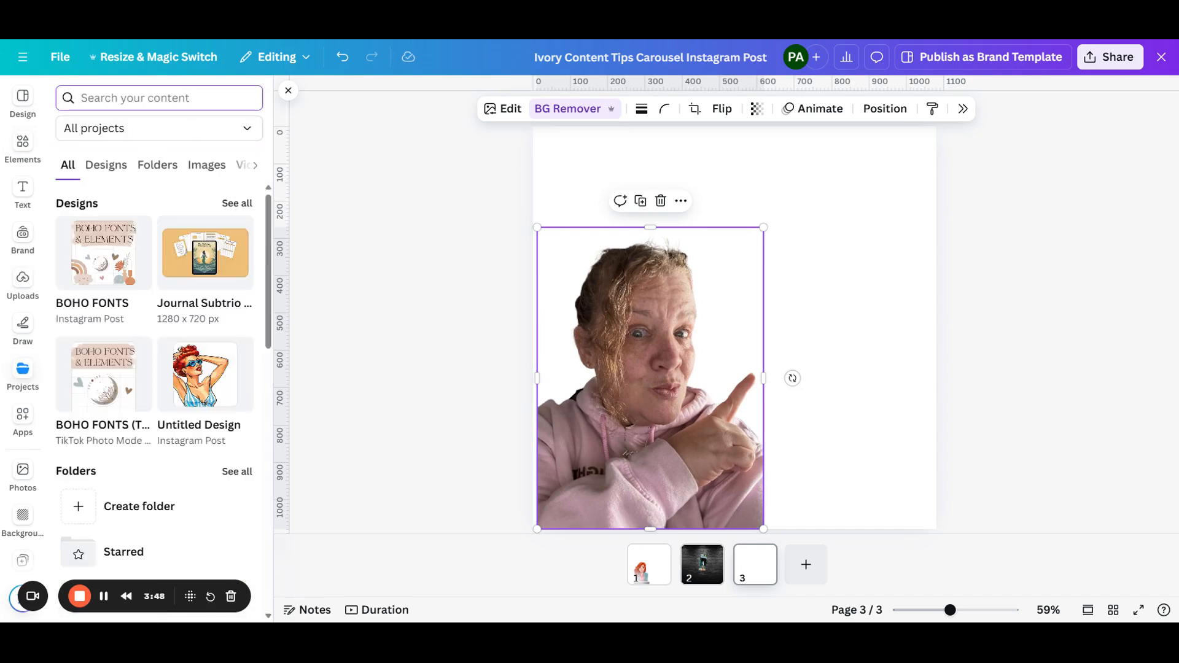
{"action": "type", "text": "youtube"}
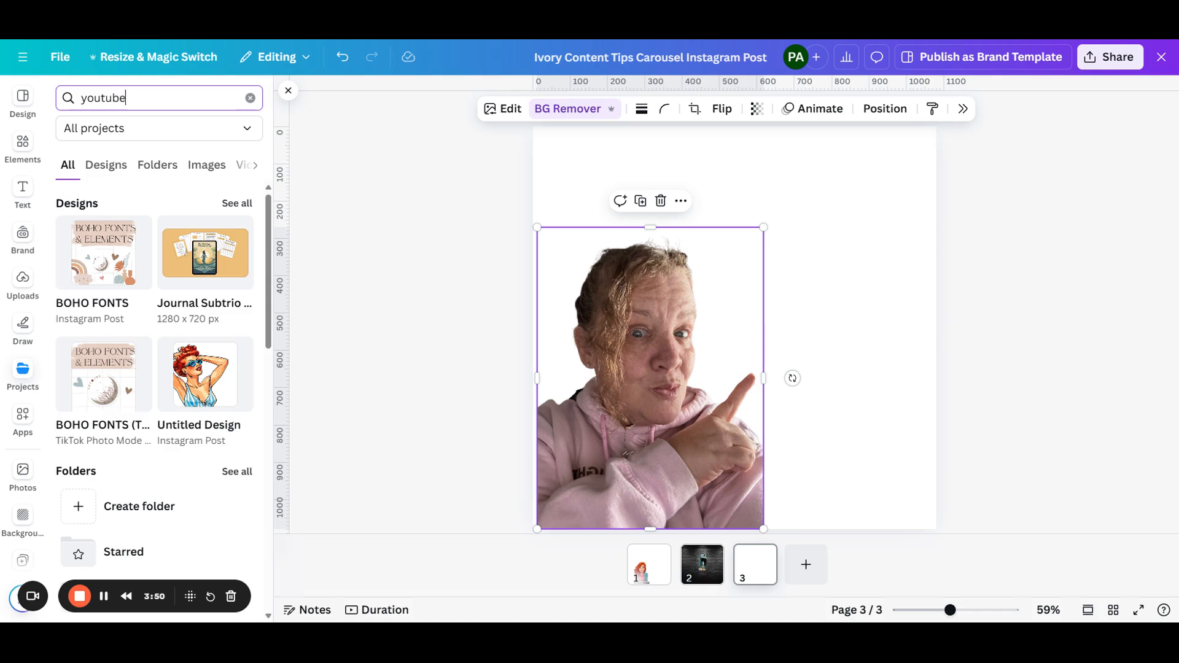
{"action": "key", "text": "Return"}
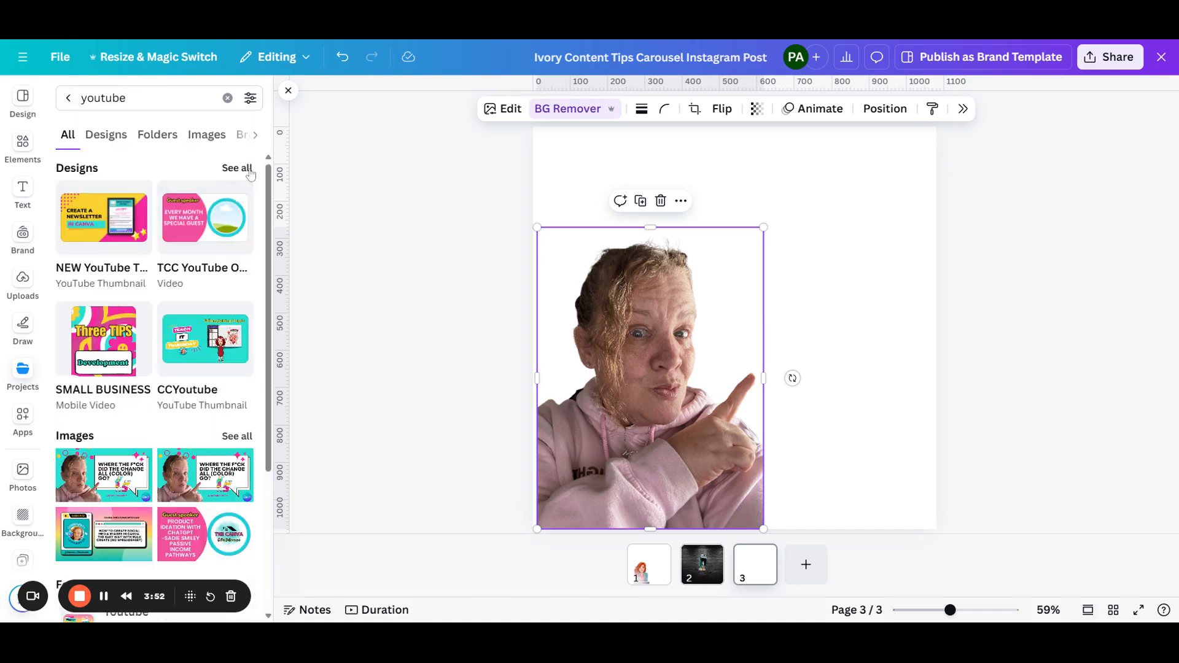
{"action": "left_click_drag", "start_coordinate": [784, 331], "coordinate": [840, 218]}
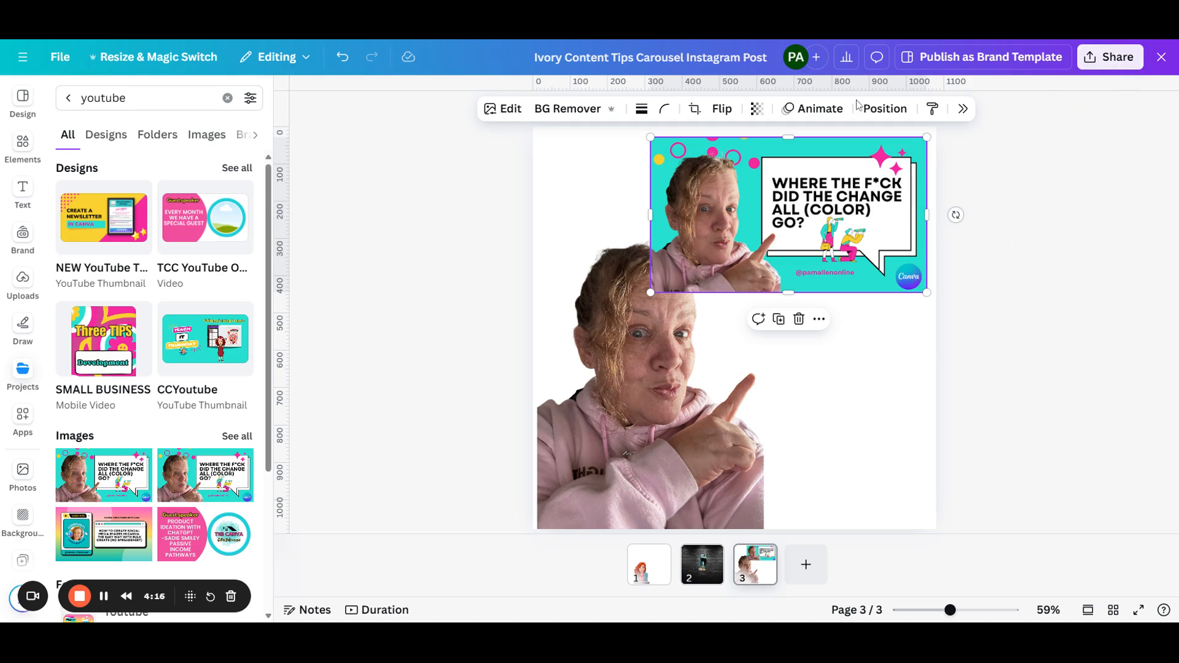
- Show the image editing options for the thumbnail, including Magic Studio, Filters and Effects
{"action": "left_click", "coordinate": [963, 109]}
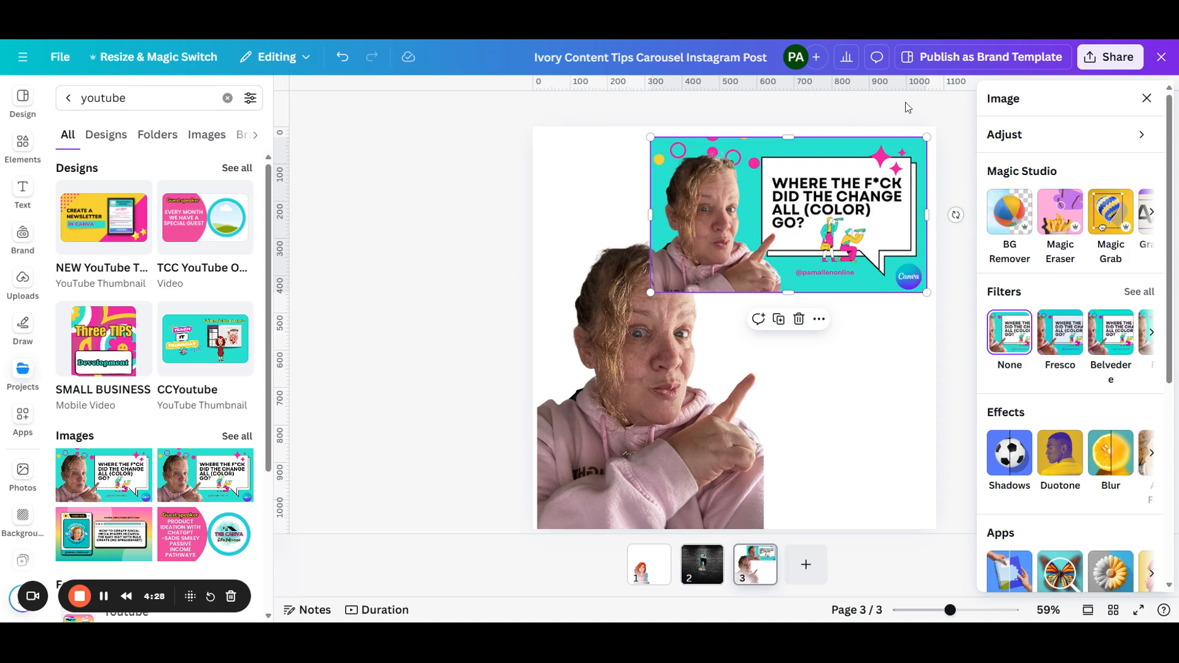
{"action": "left_click", "coordinate": [962, 169]}
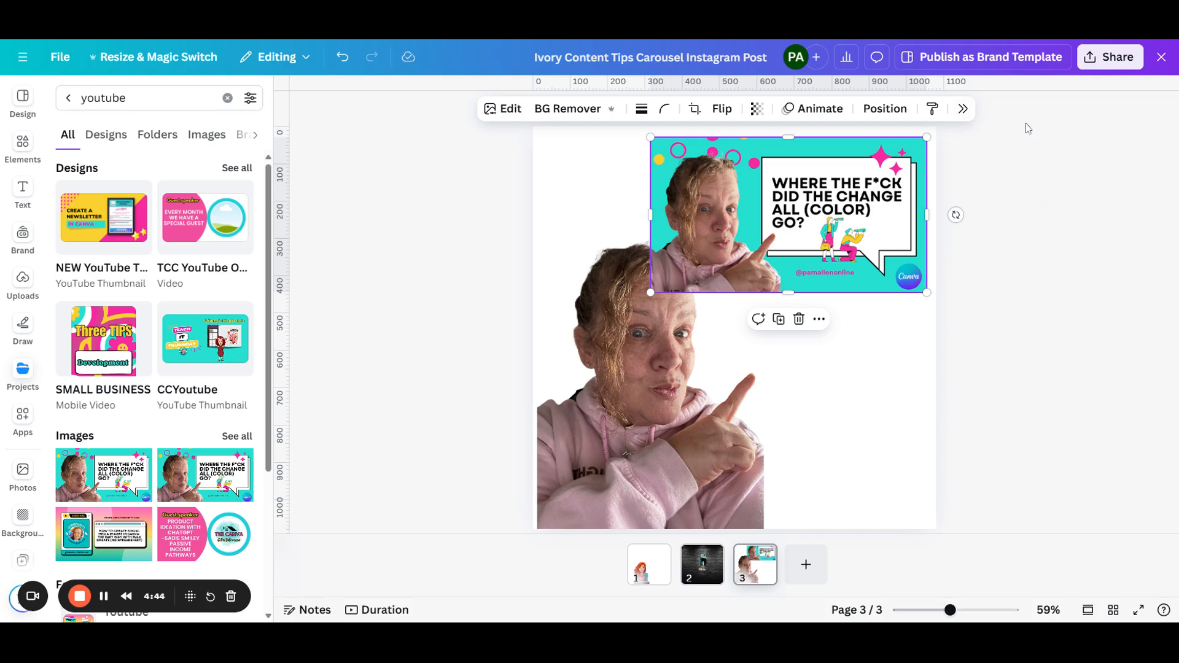
{"action": "left_click", "coordinate": [965, 111]}
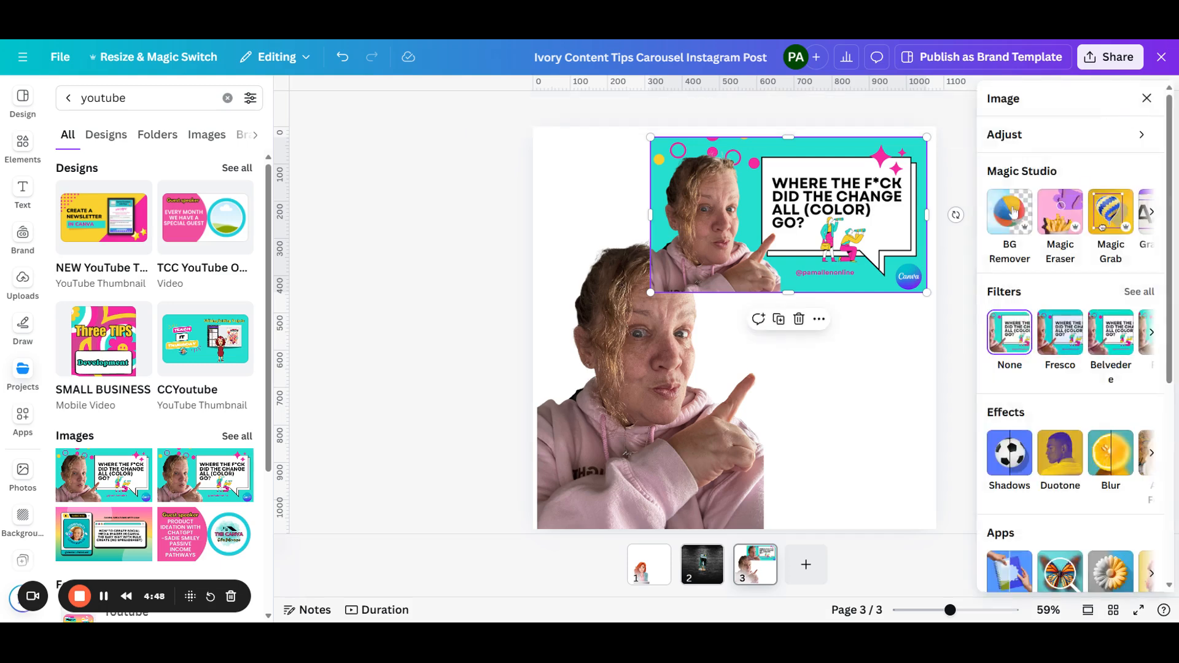